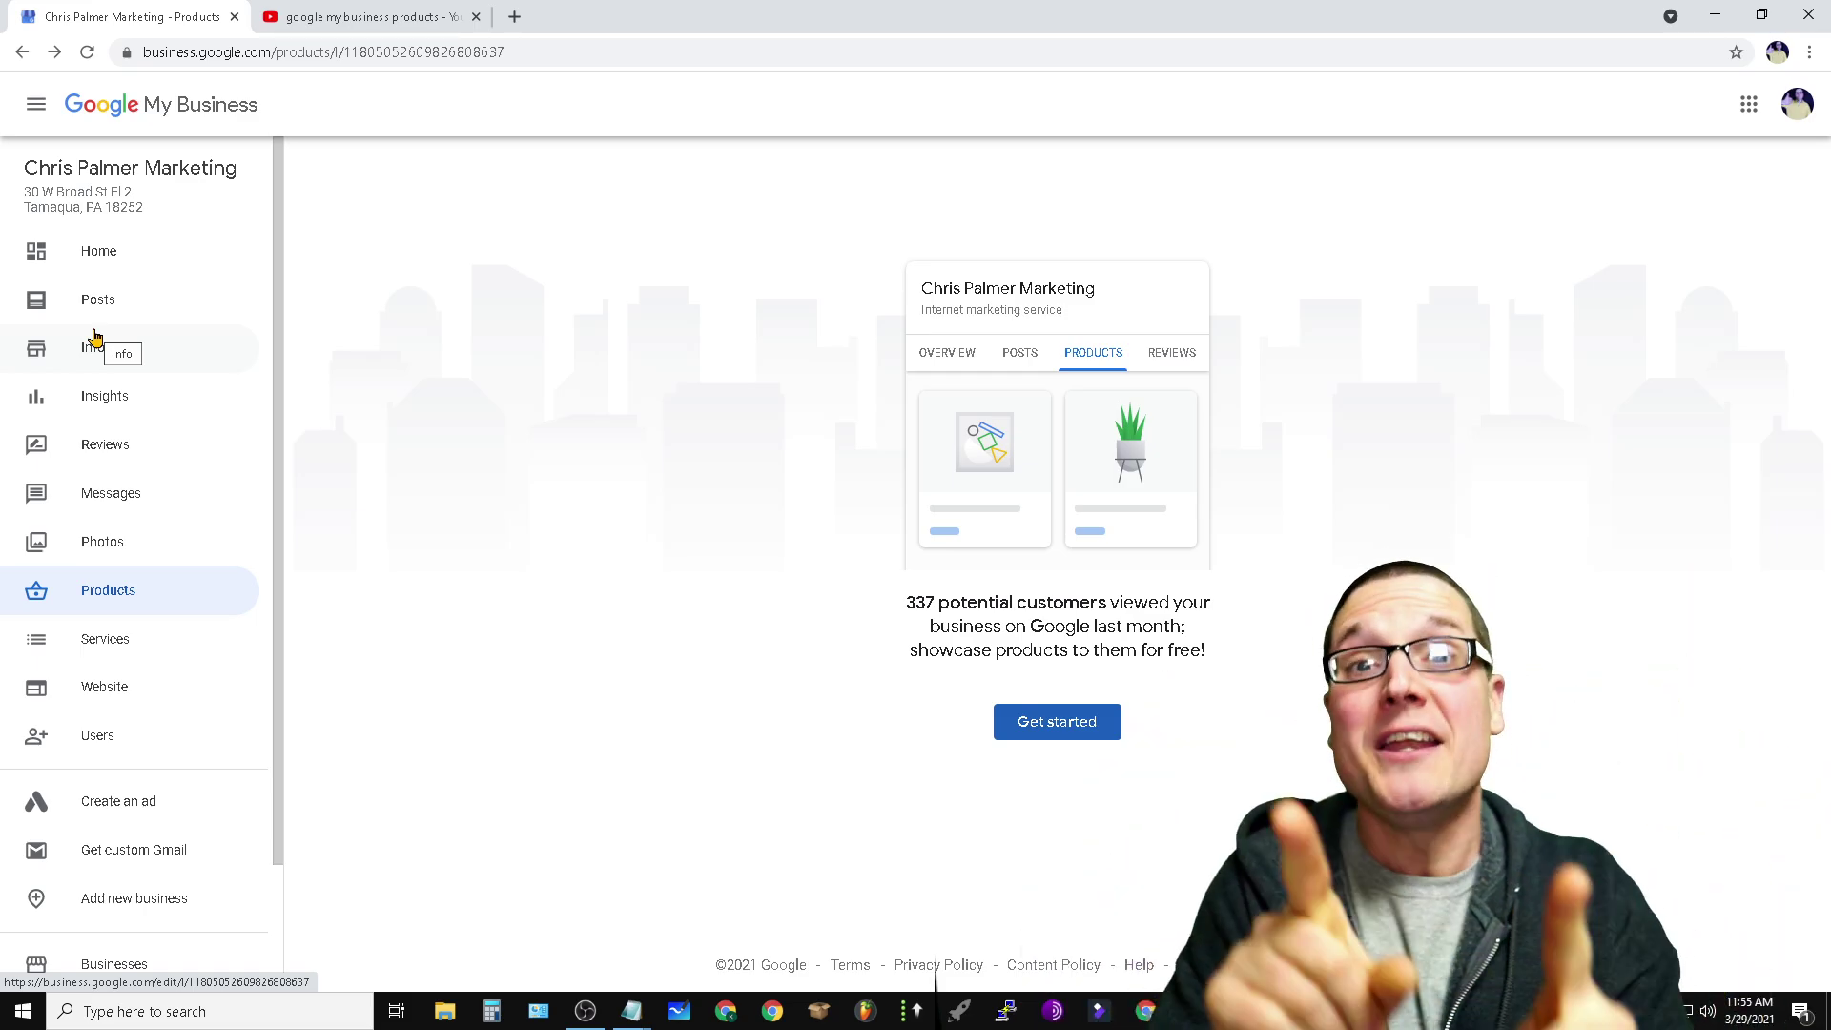
- Switch to the YouTube results for 'google my business products'
{"action": "left_click", "coordinate": [369, 16]}
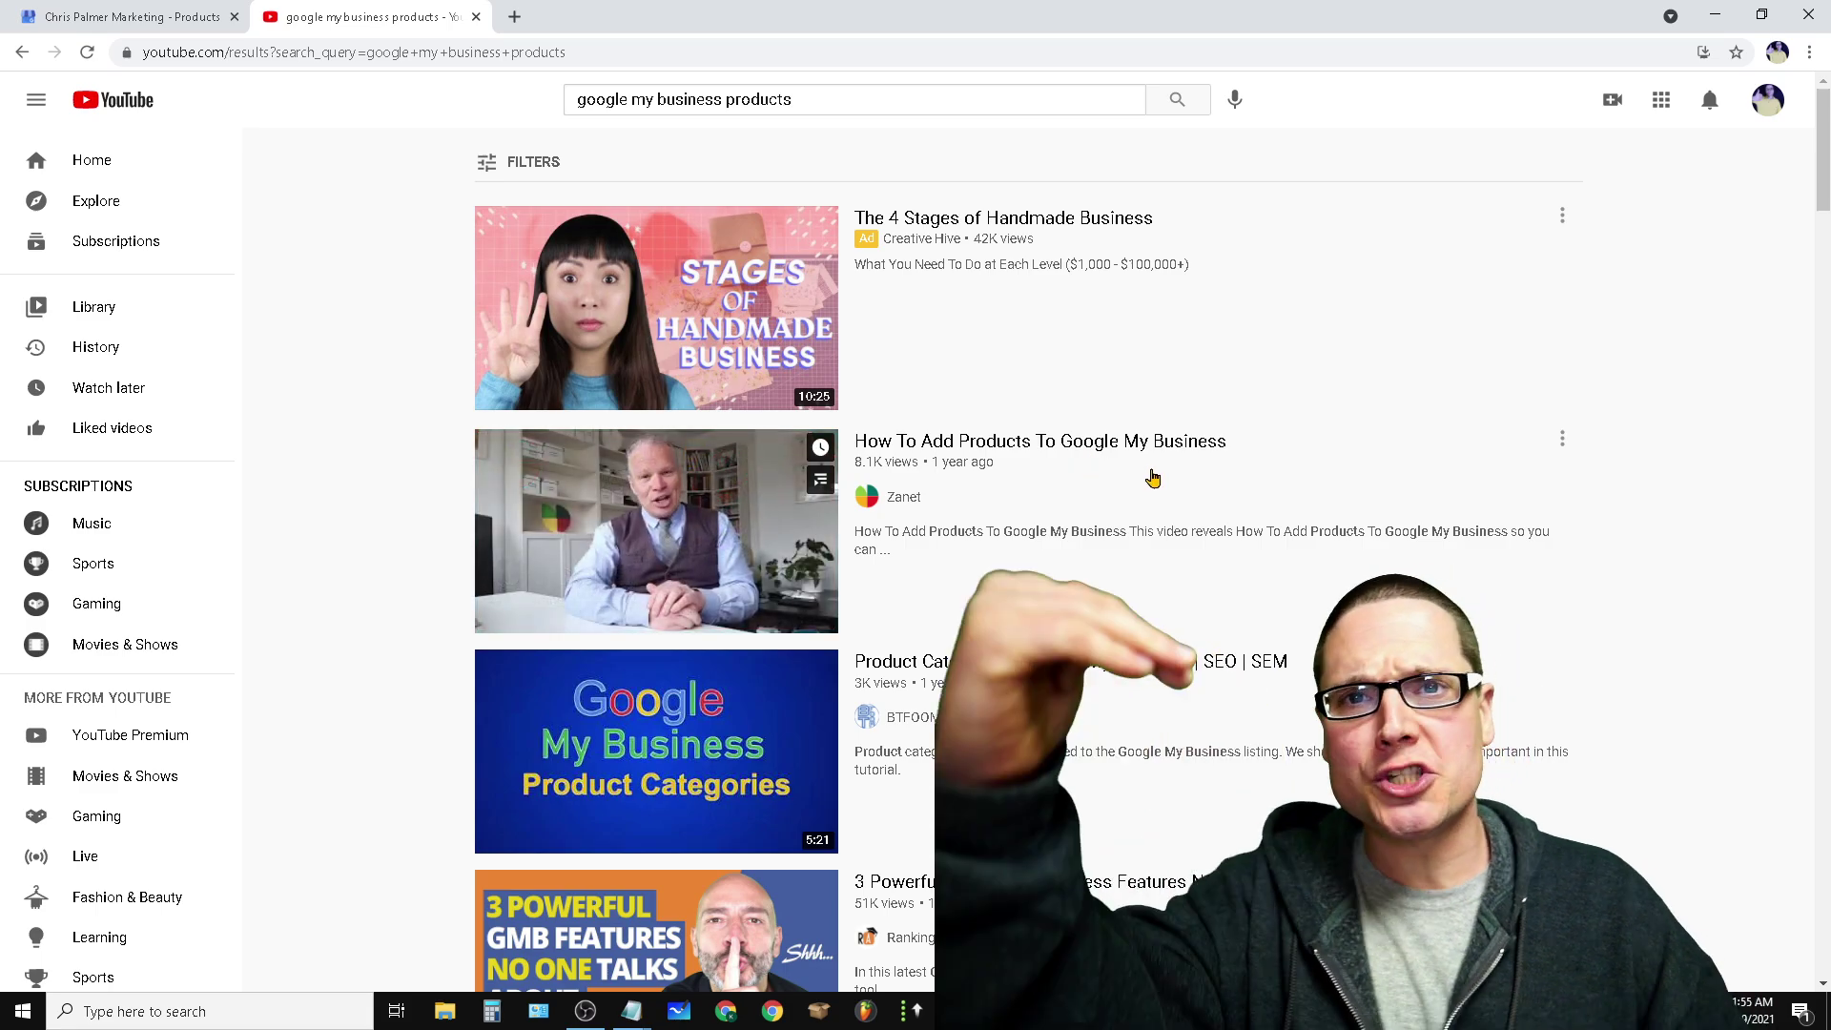
{"action": "mouse_move", "coordinate": [655, 529]}
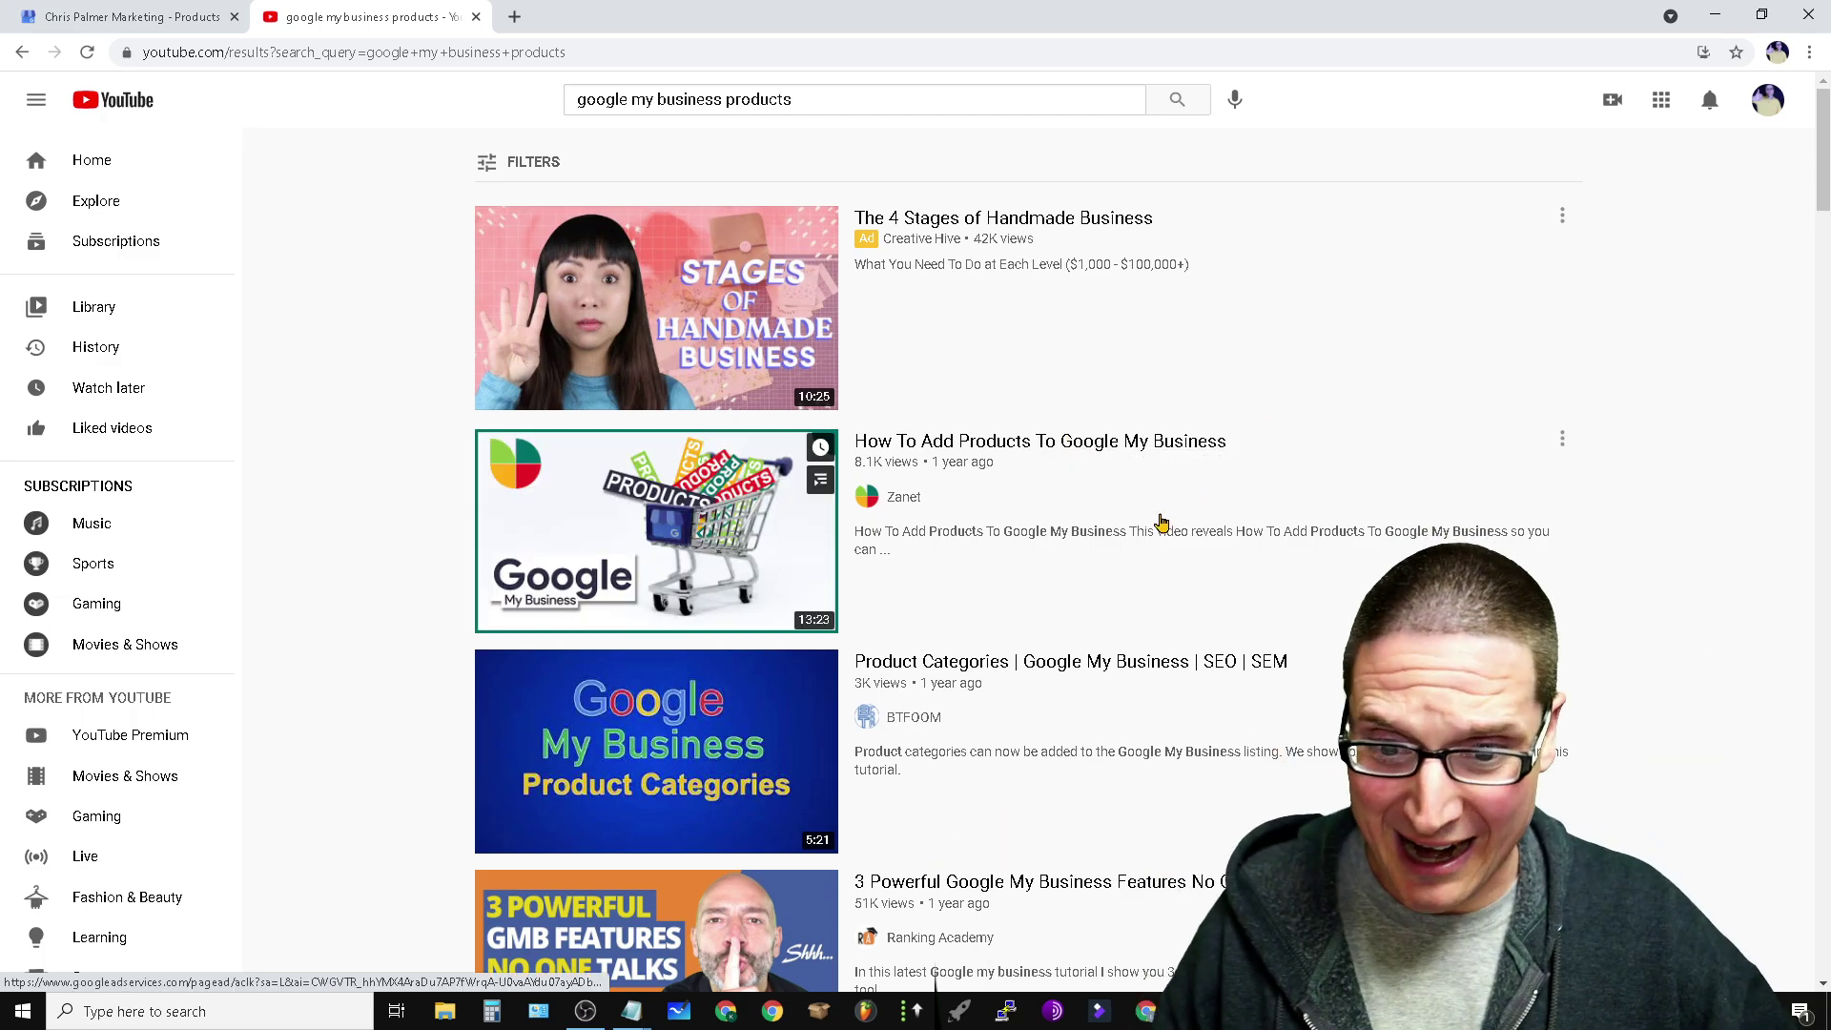
{"action": "scroll", "coordinate": [937, 984], "scroll_direction": "down", "scroll_amount": 4}
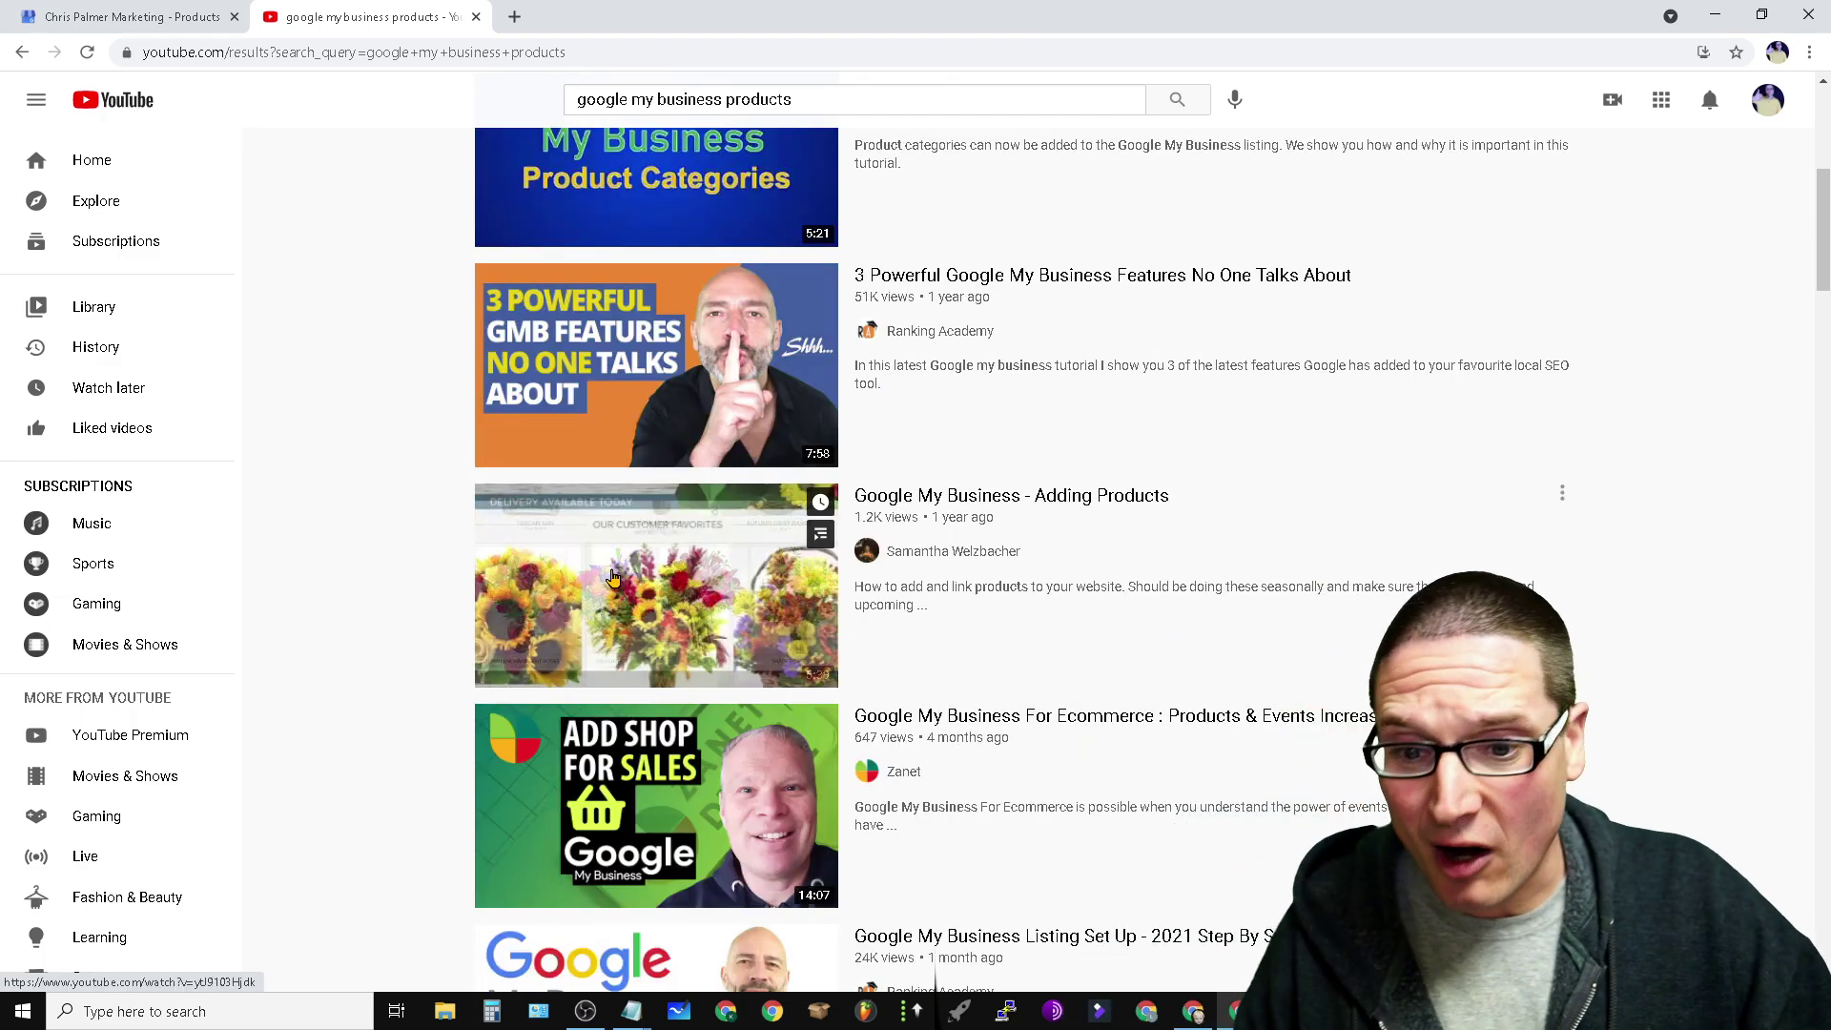
- Return to the Google My Business Products page with its empty-products prompt
{"action": "left_click", "coordinate": [59, 10]}
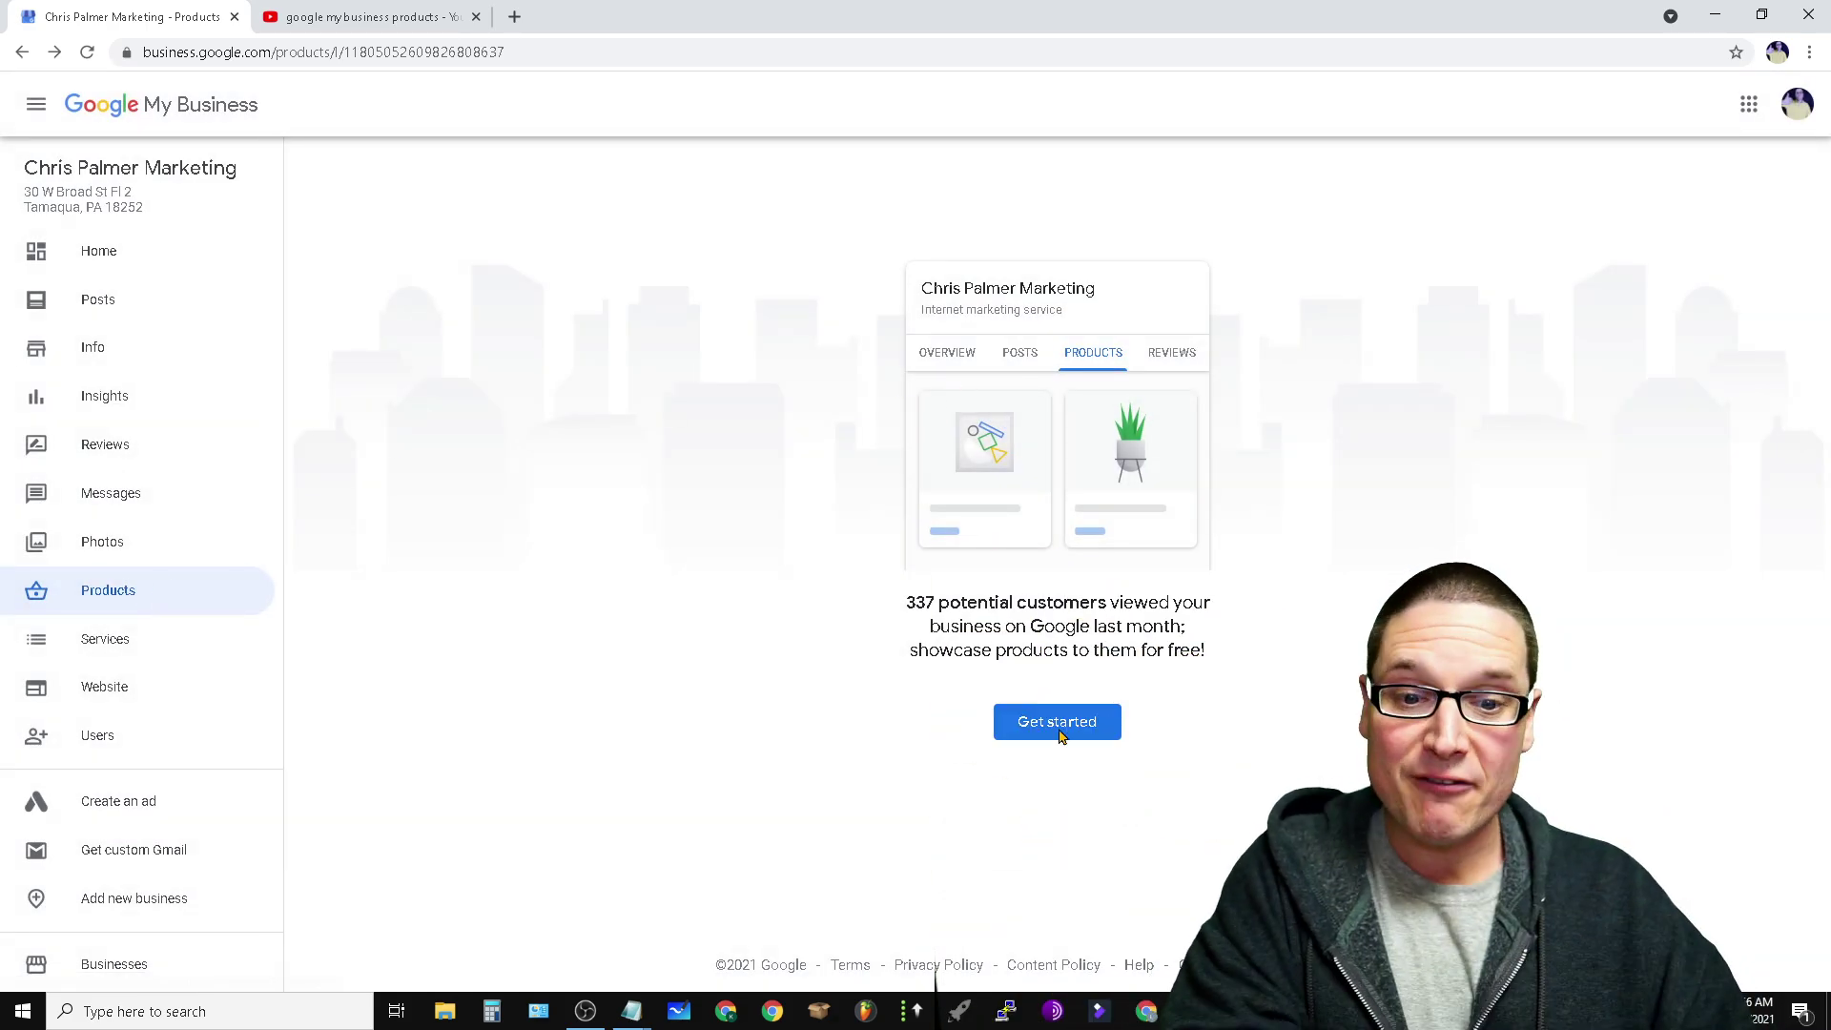
- Open the Add product form and try the logo footer image as product photo
{"action": "left_click", "coordinate": [1084, 738]}
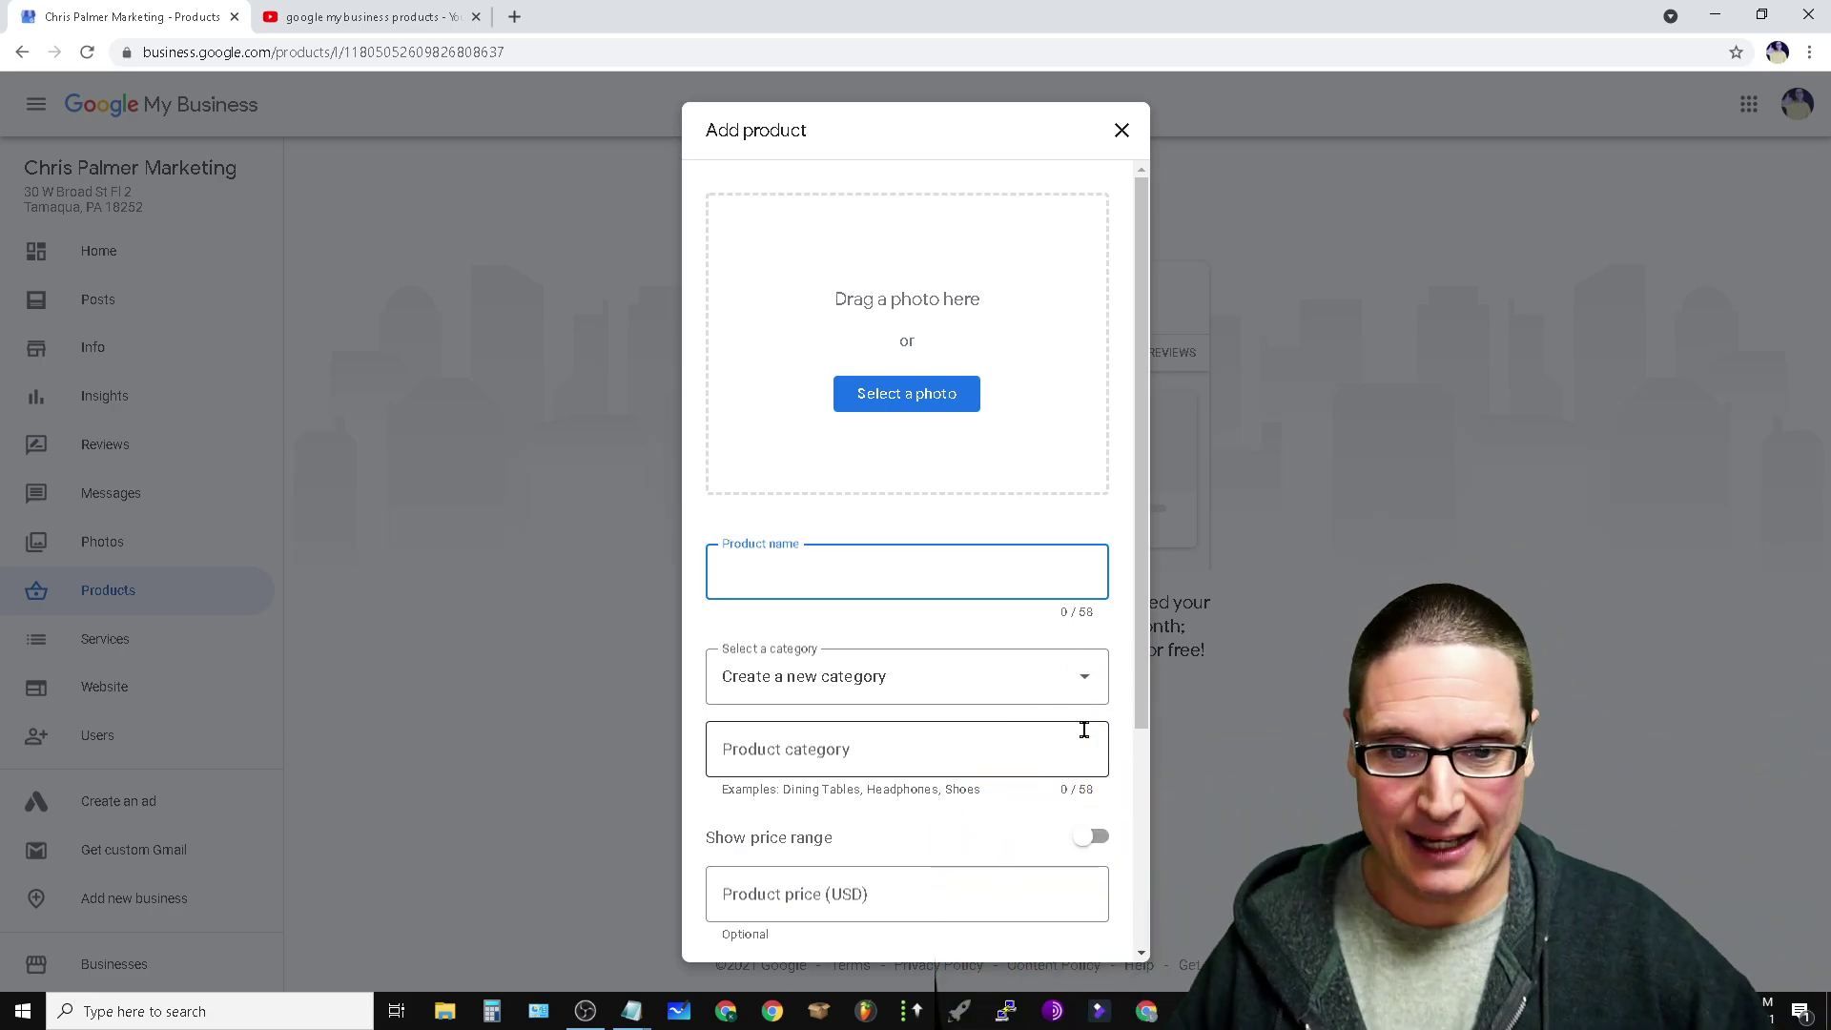
{"action": "left_click", "coordinate": [908, 392]}
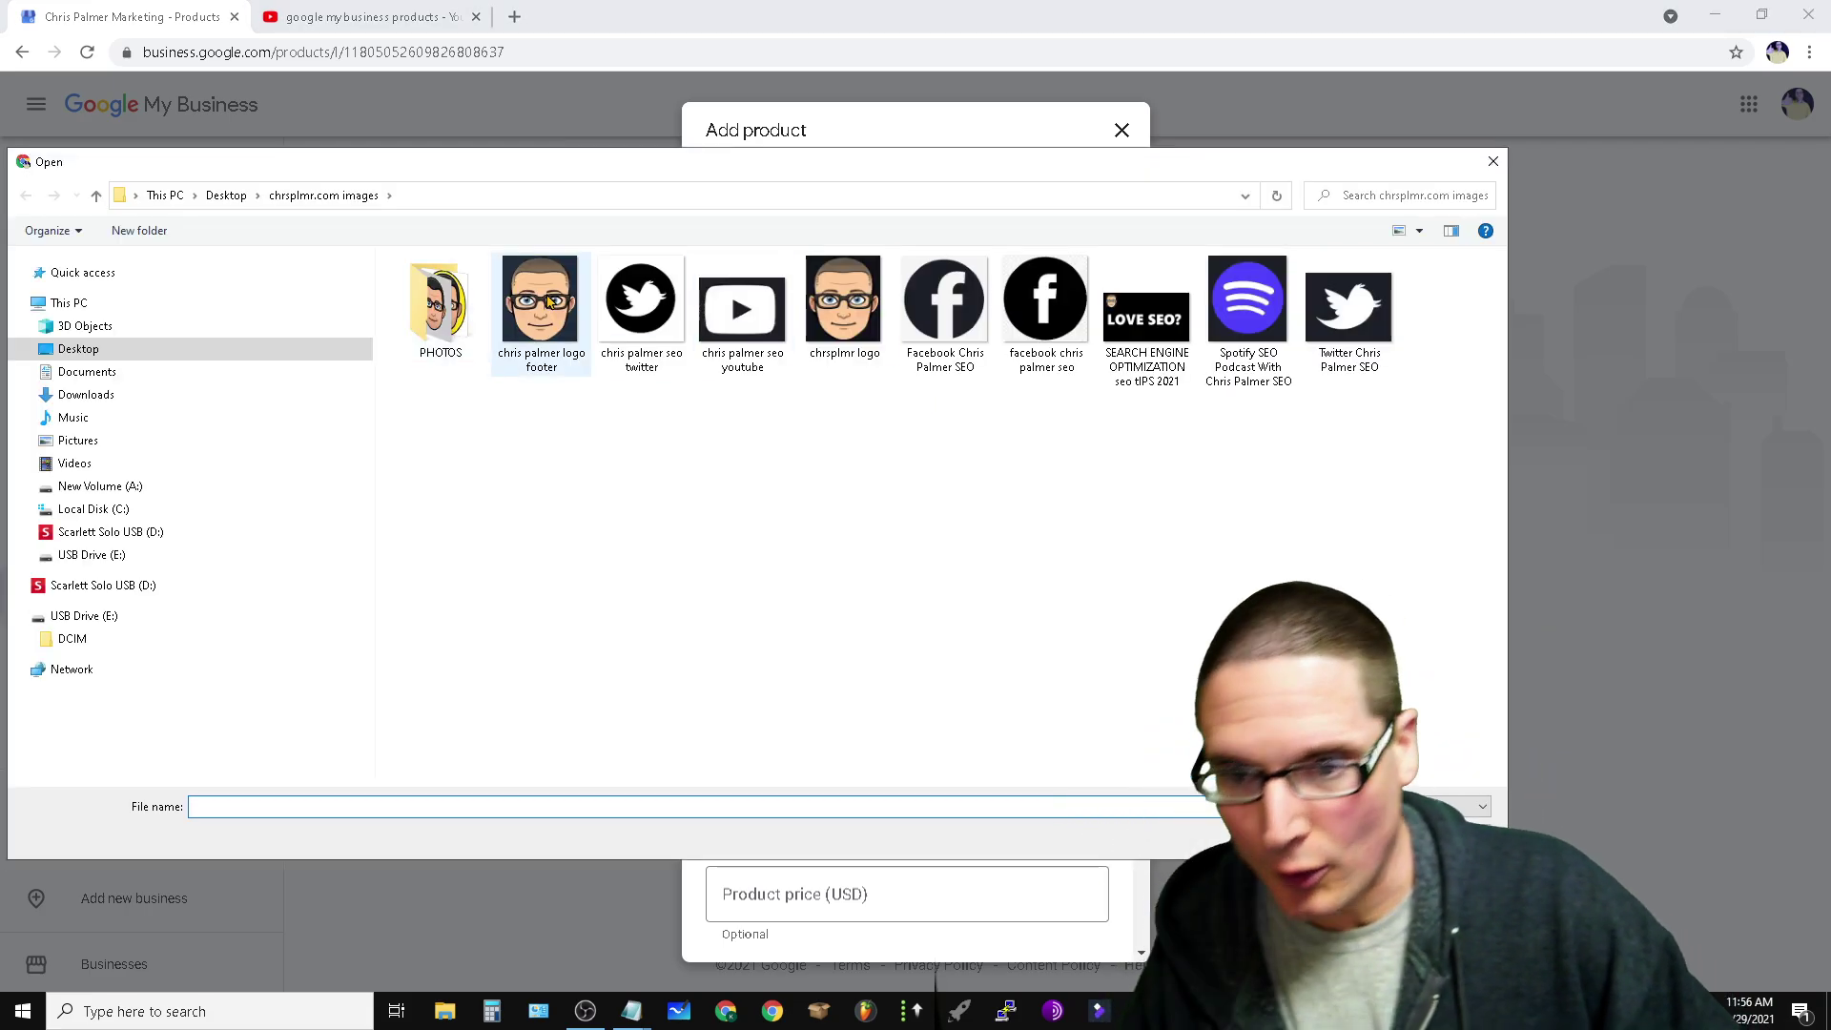
{"action": "key", "text": "Right"}
{"action": "key", "text": "Return"}
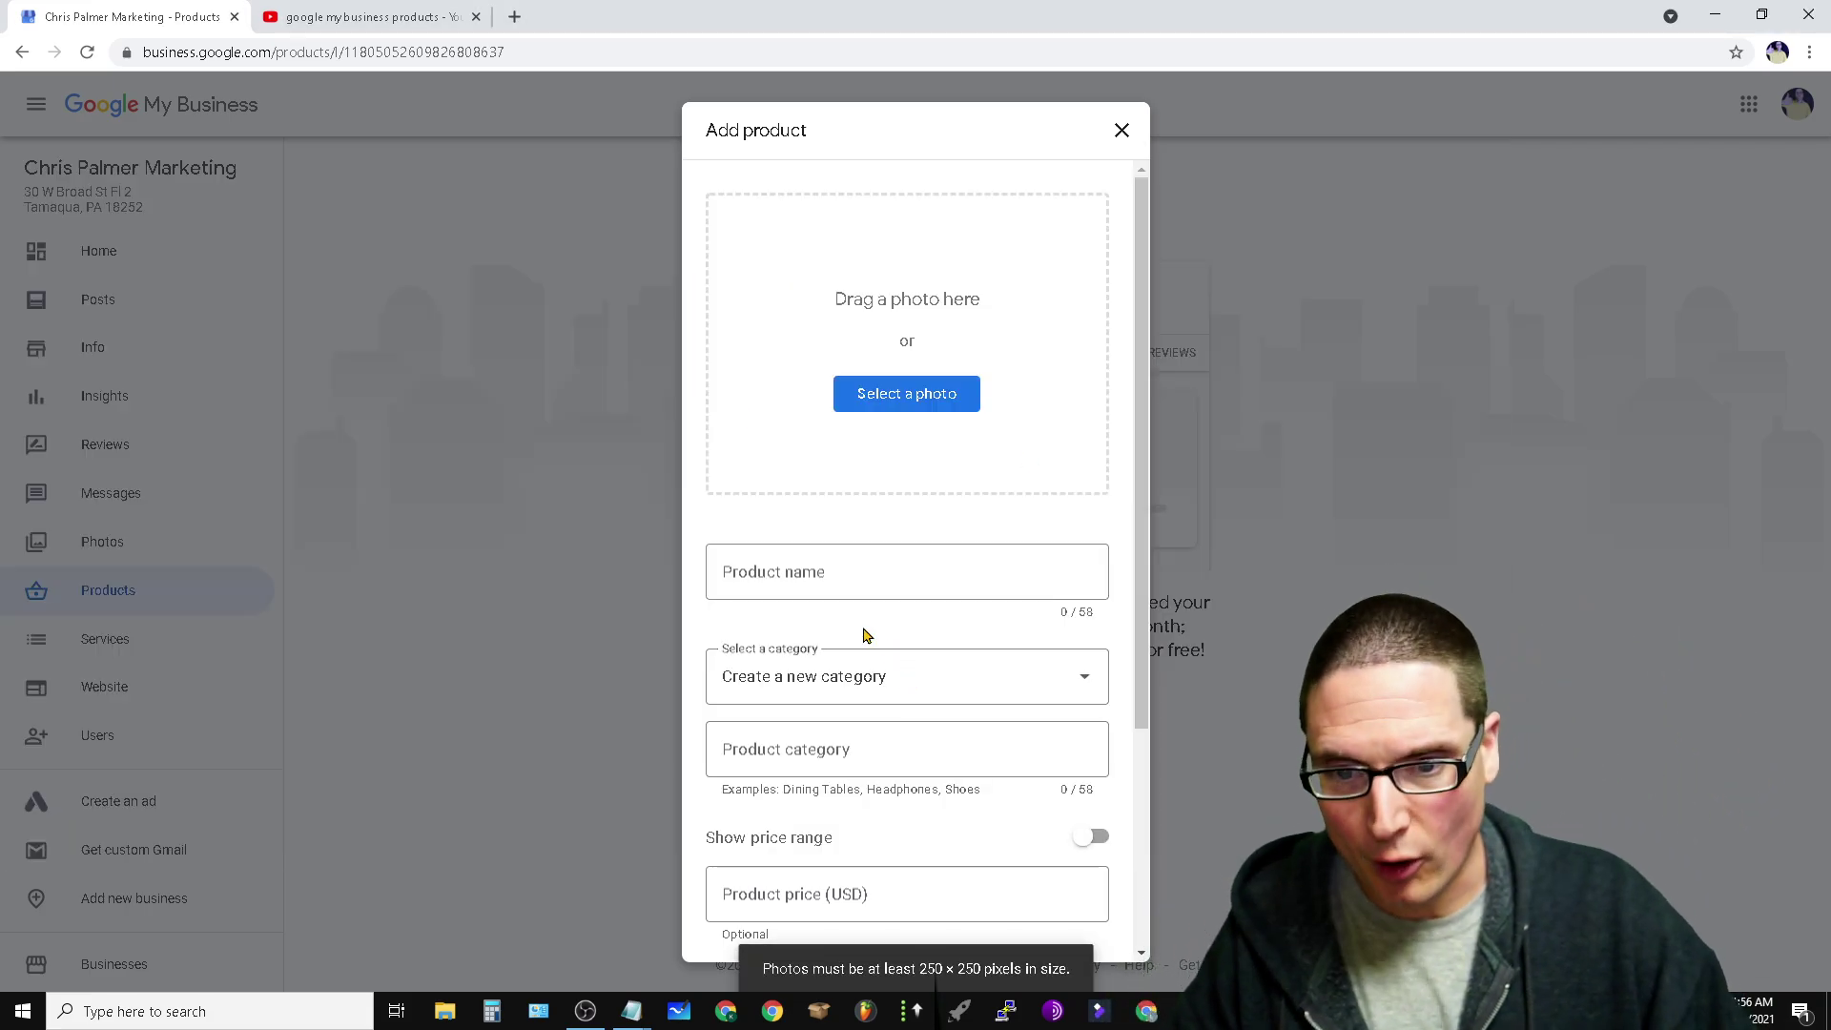
{"action": "type", "text": "name"}
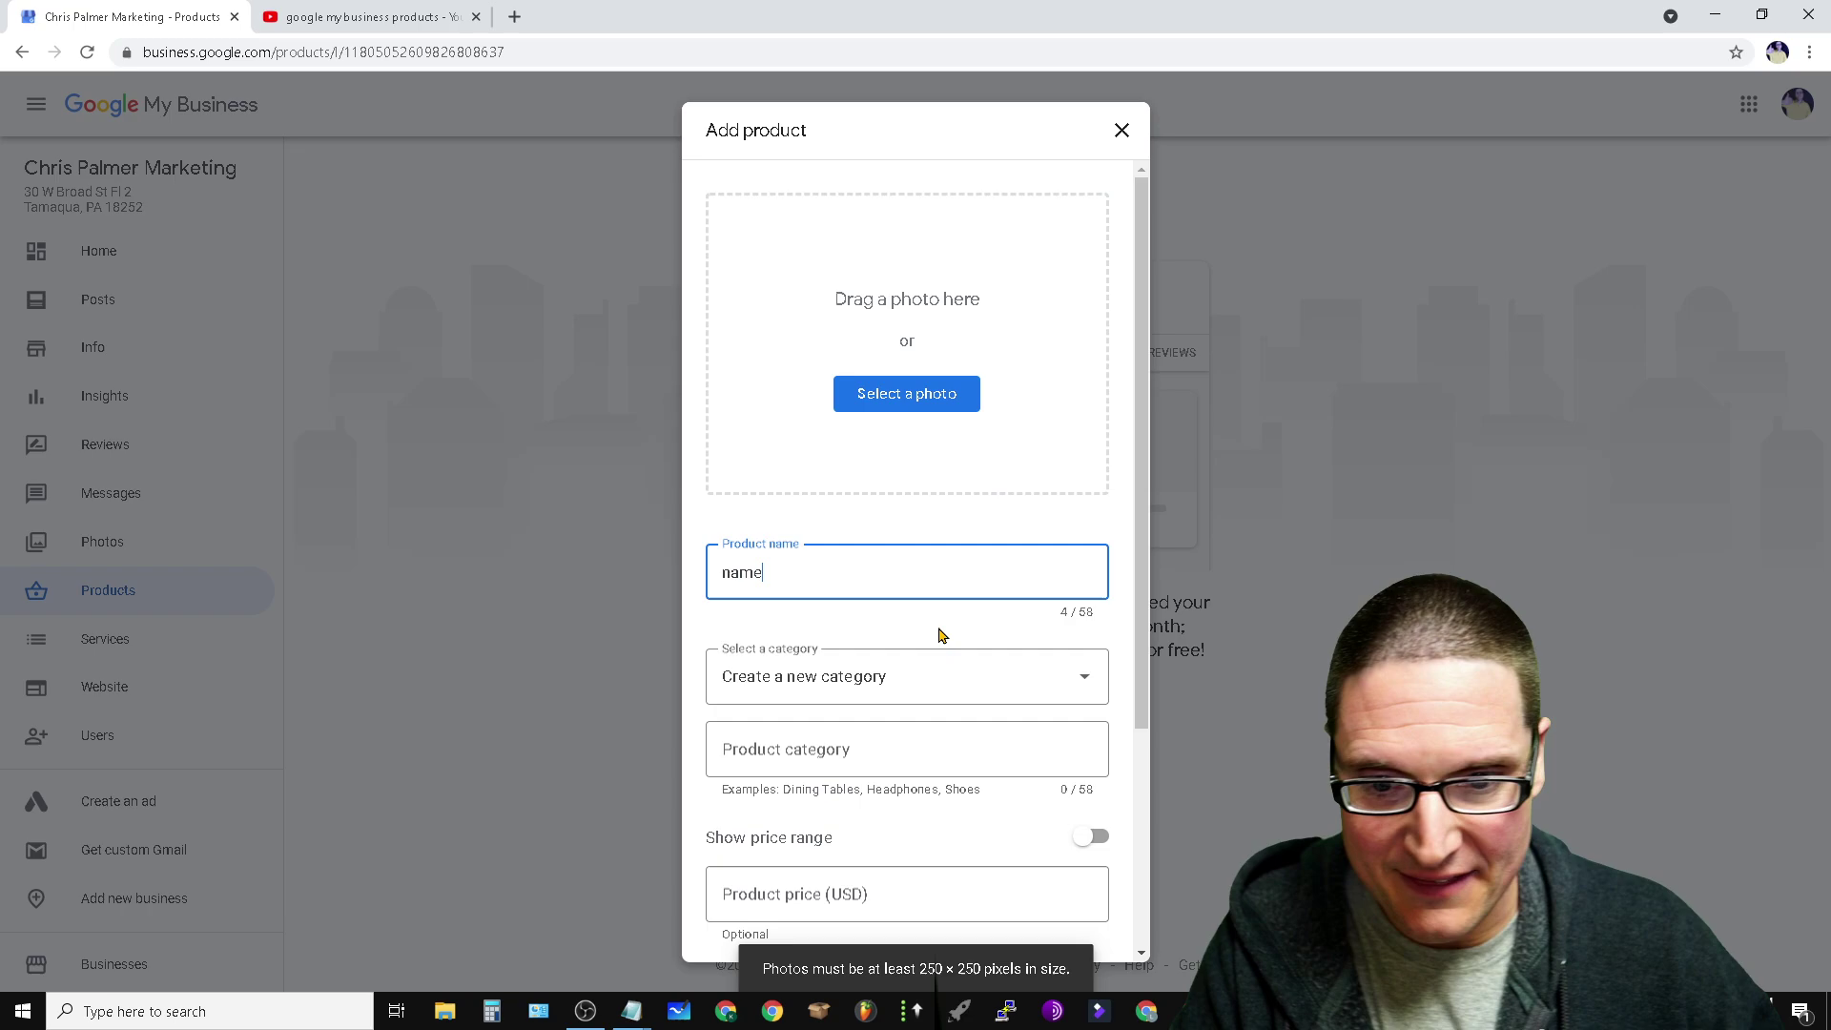
- Create the new product category 'seo' and enter the price 1000
{"action": "left_click", "coordinate": [918, 684]}
{"action": "left_click", "coordinate": [878, 739]}
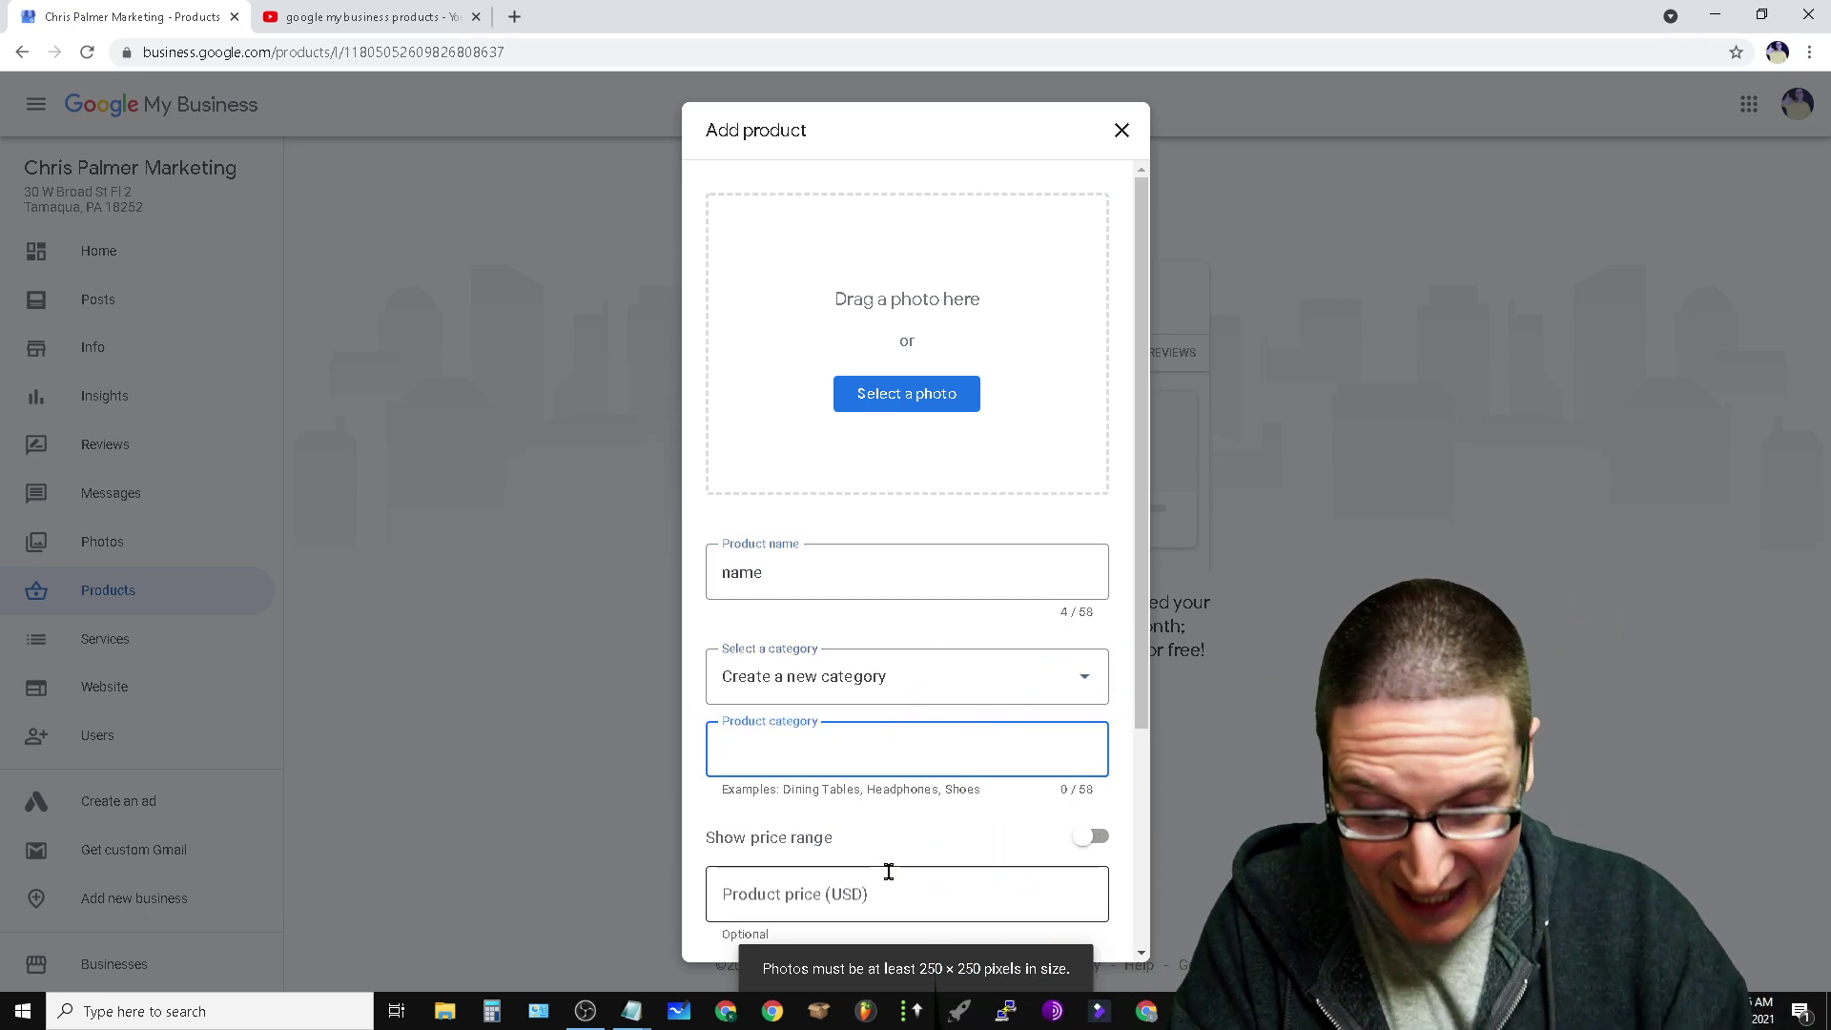
{"action": "type", "text": "seo"}
{"action": "left_click", "coordinate": [915, 904]}
{"action": "type", "text": "10"}
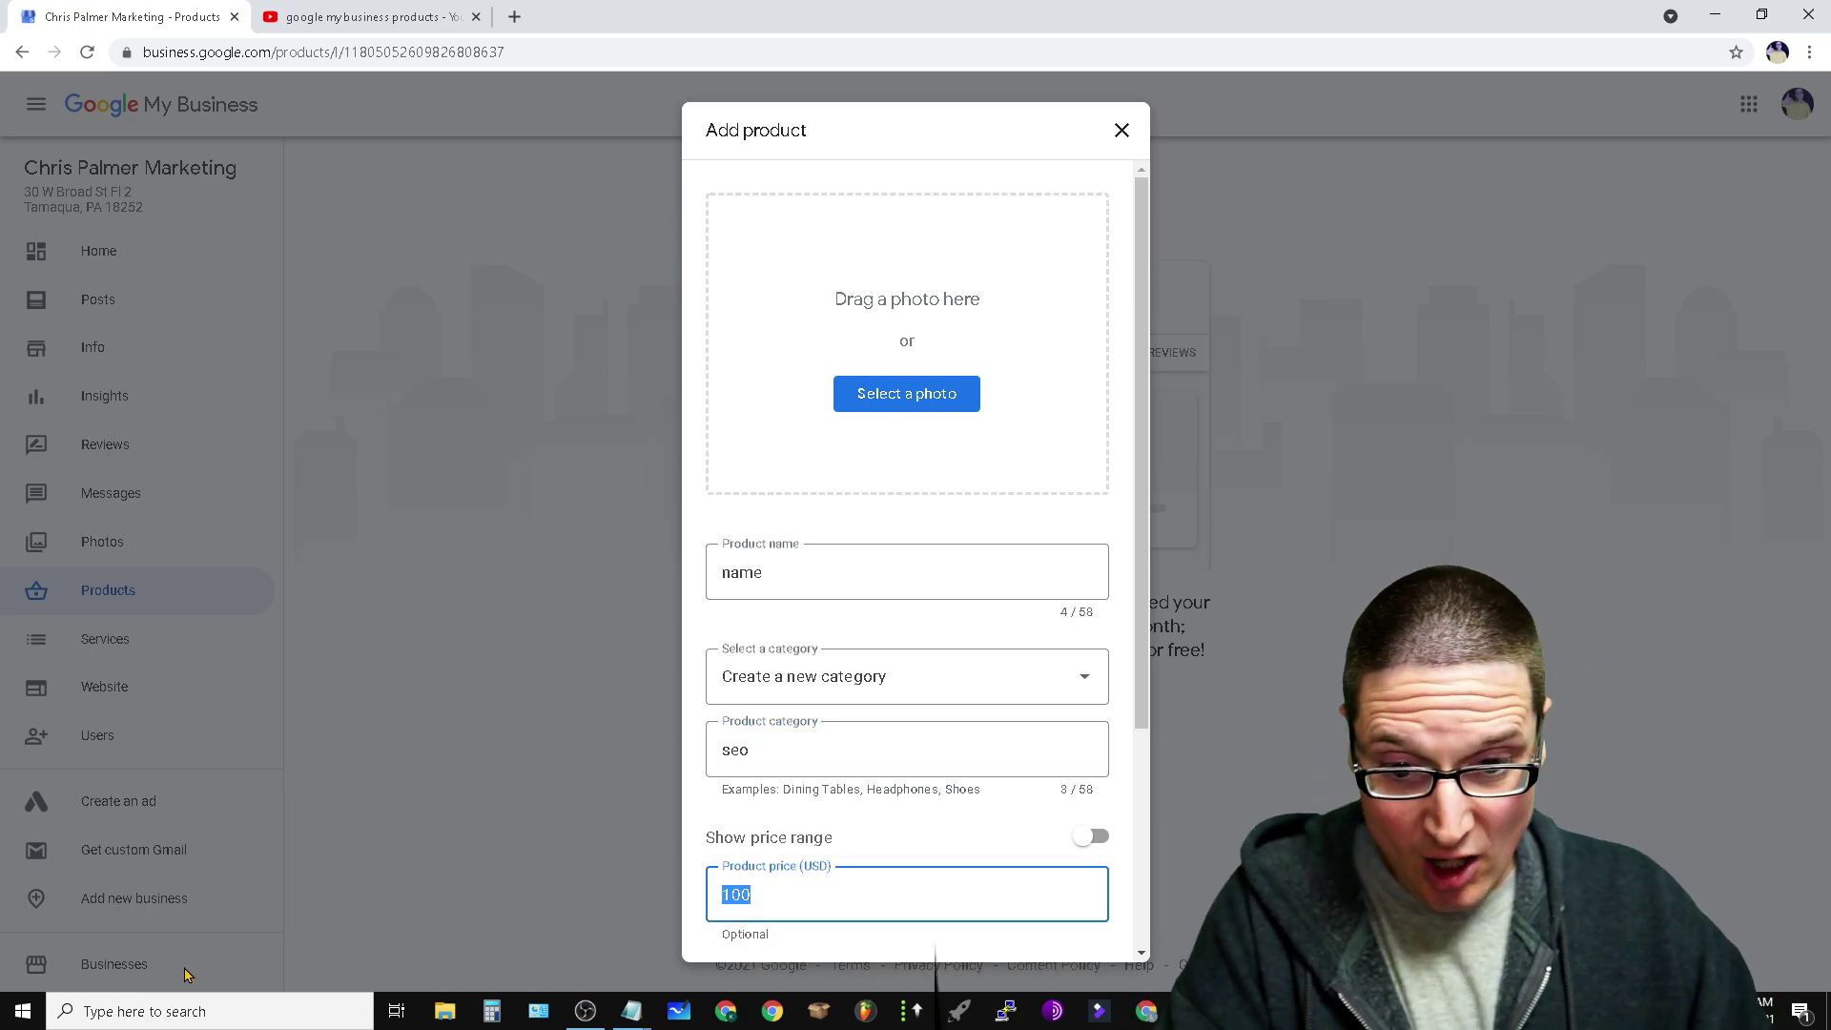
{"action": "type", "text": "0"}
{"action": "scroll", "coordinate": [833, 911], "scroll_direction": "down", "scroll_amount": 3}
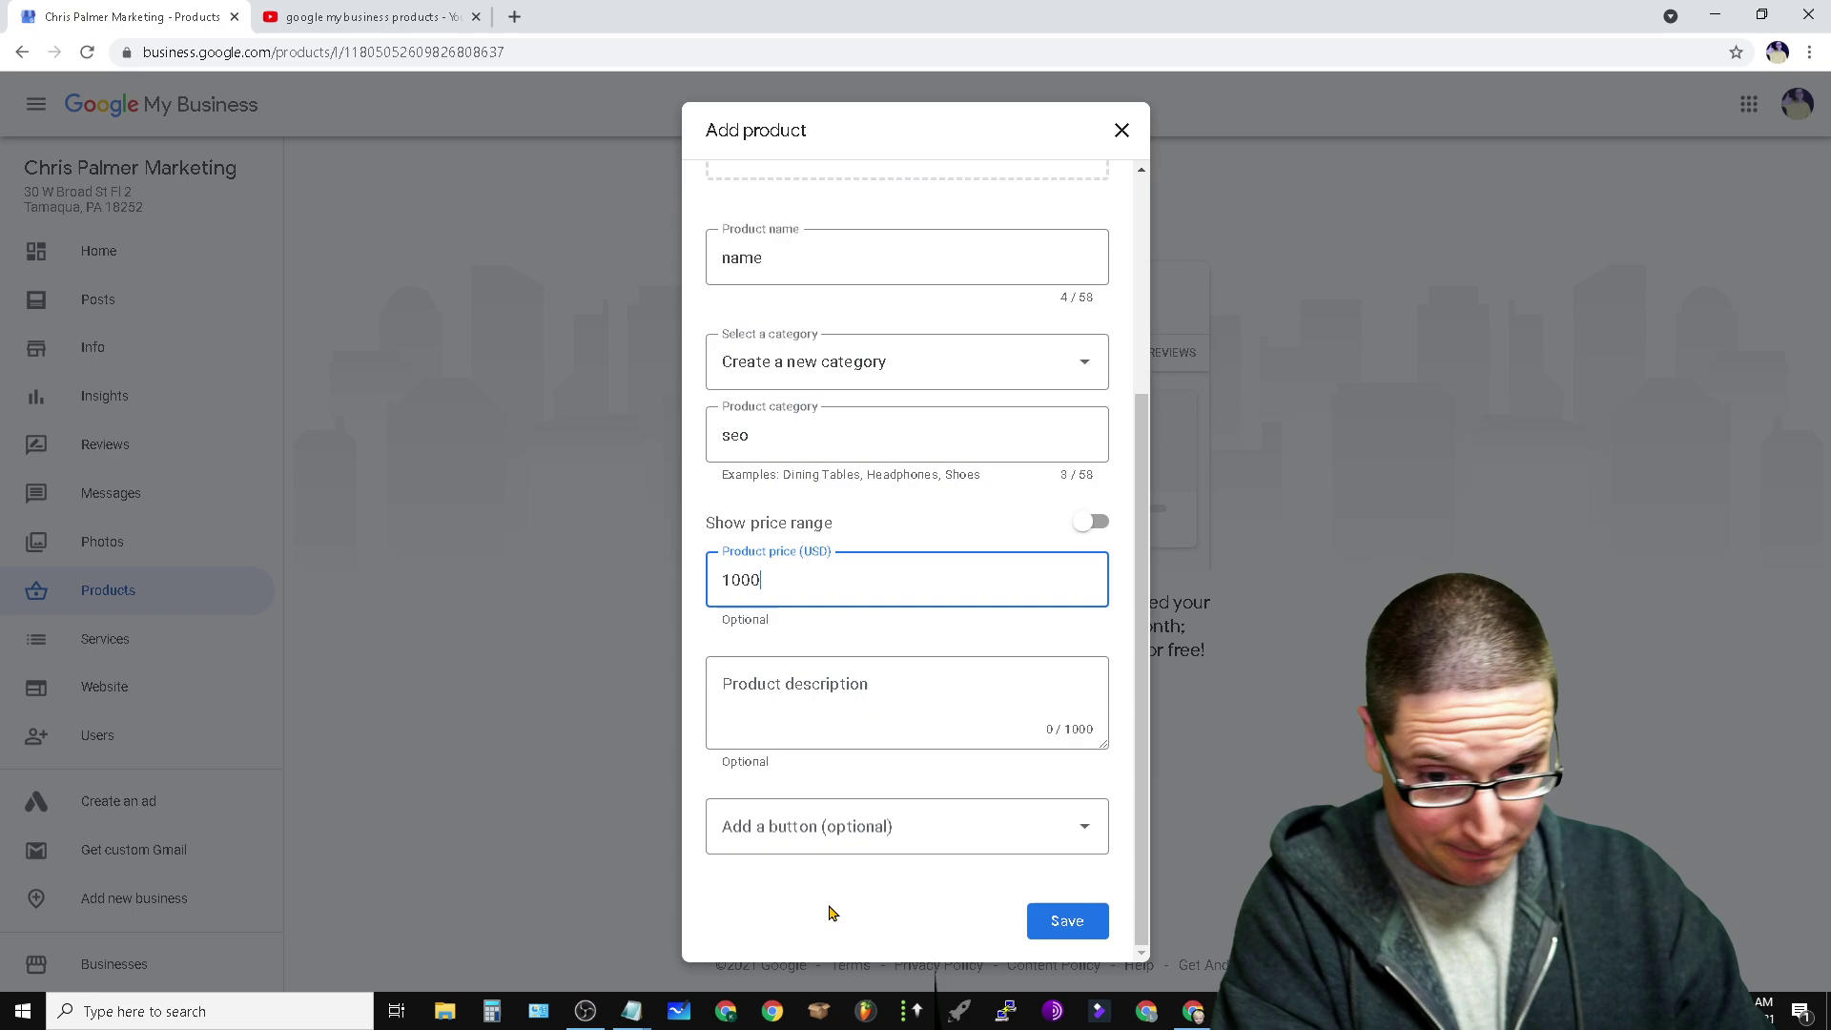
- Write the product description and add a Buy call-to-action button
{"action": "left_click", "coordinate": [800, 686]}
{"action": "type", "text": "description"}
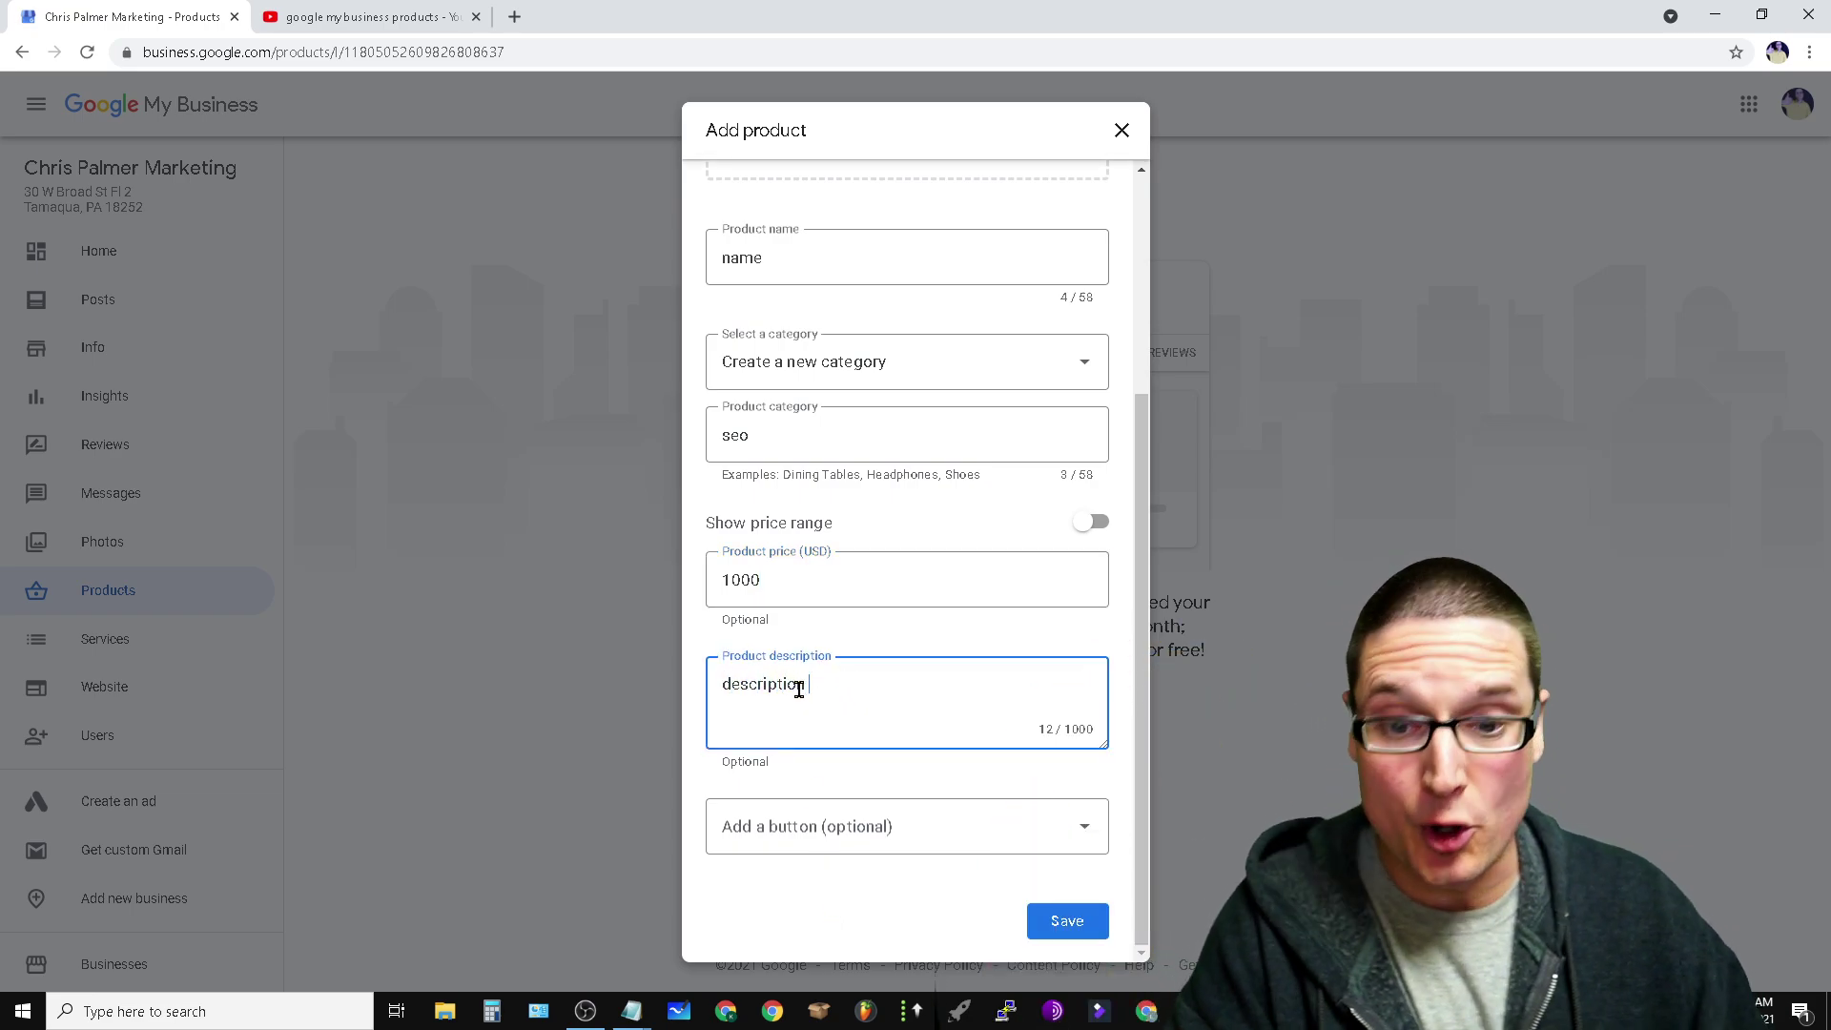
{"action": "left_click", "coordinate": [839, 844]}
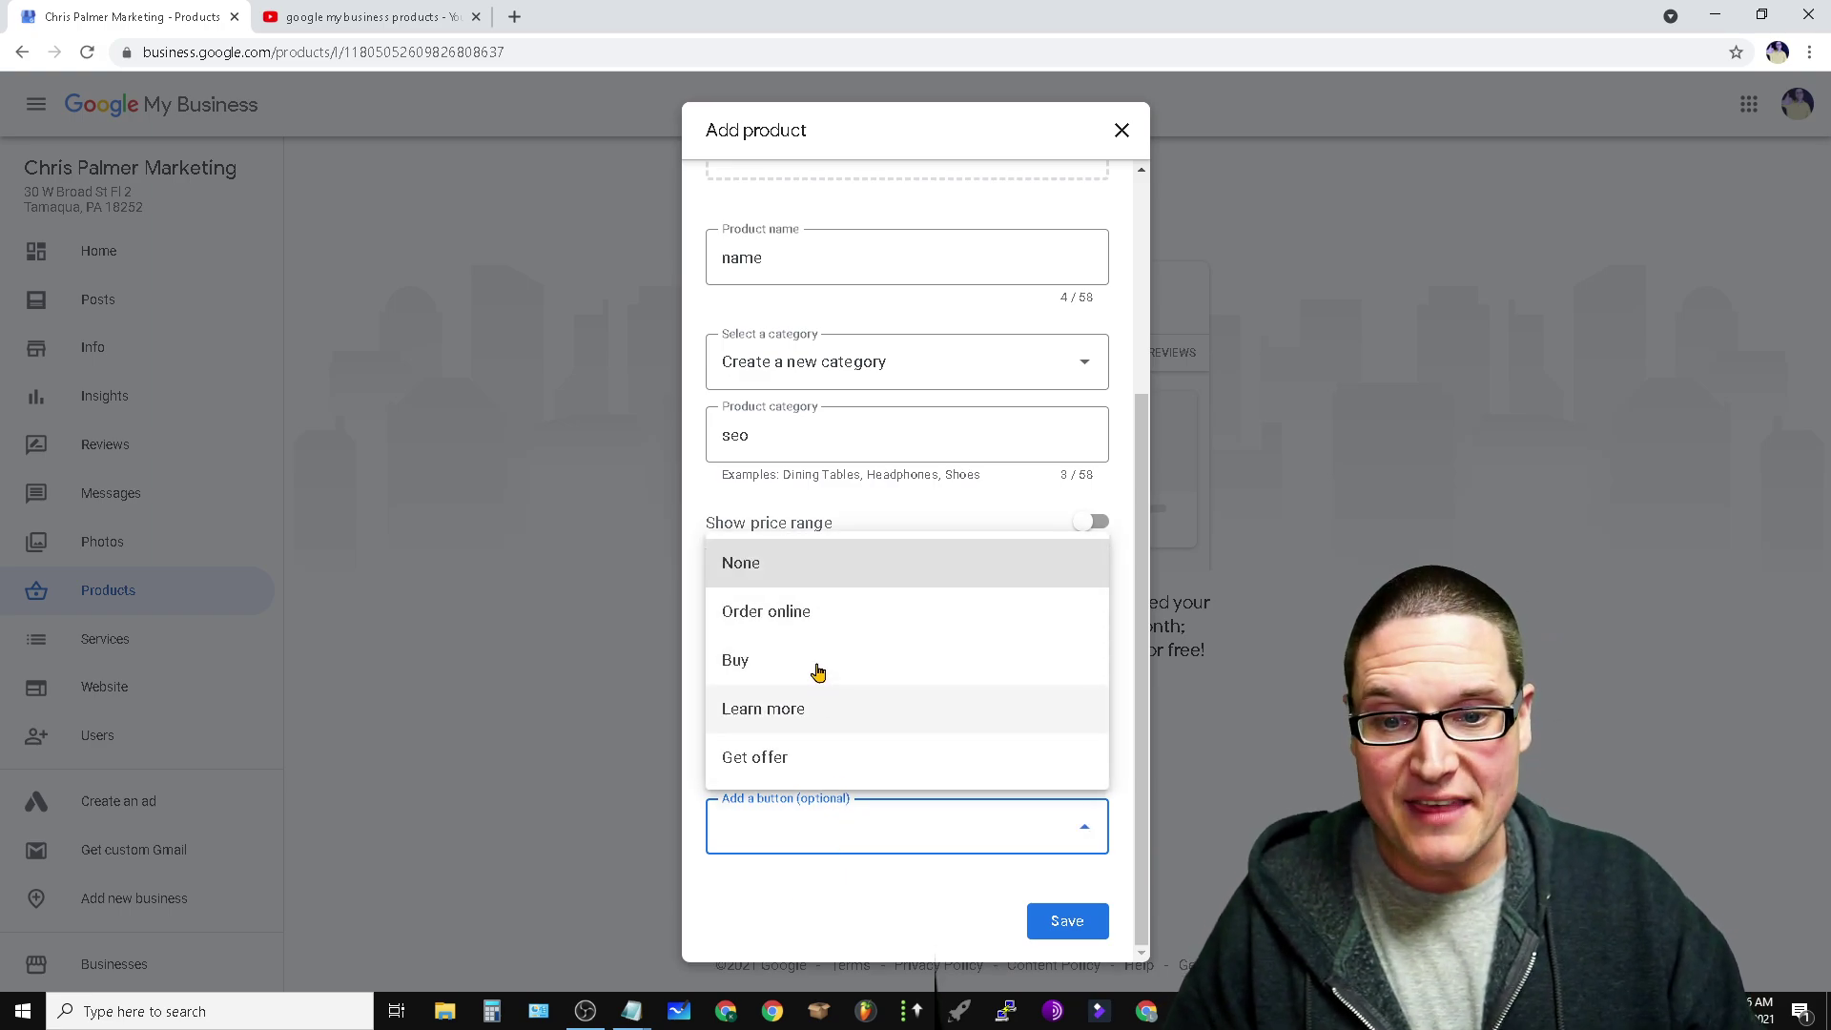
{"action": "left_click", "coordinate": [818, 663]}
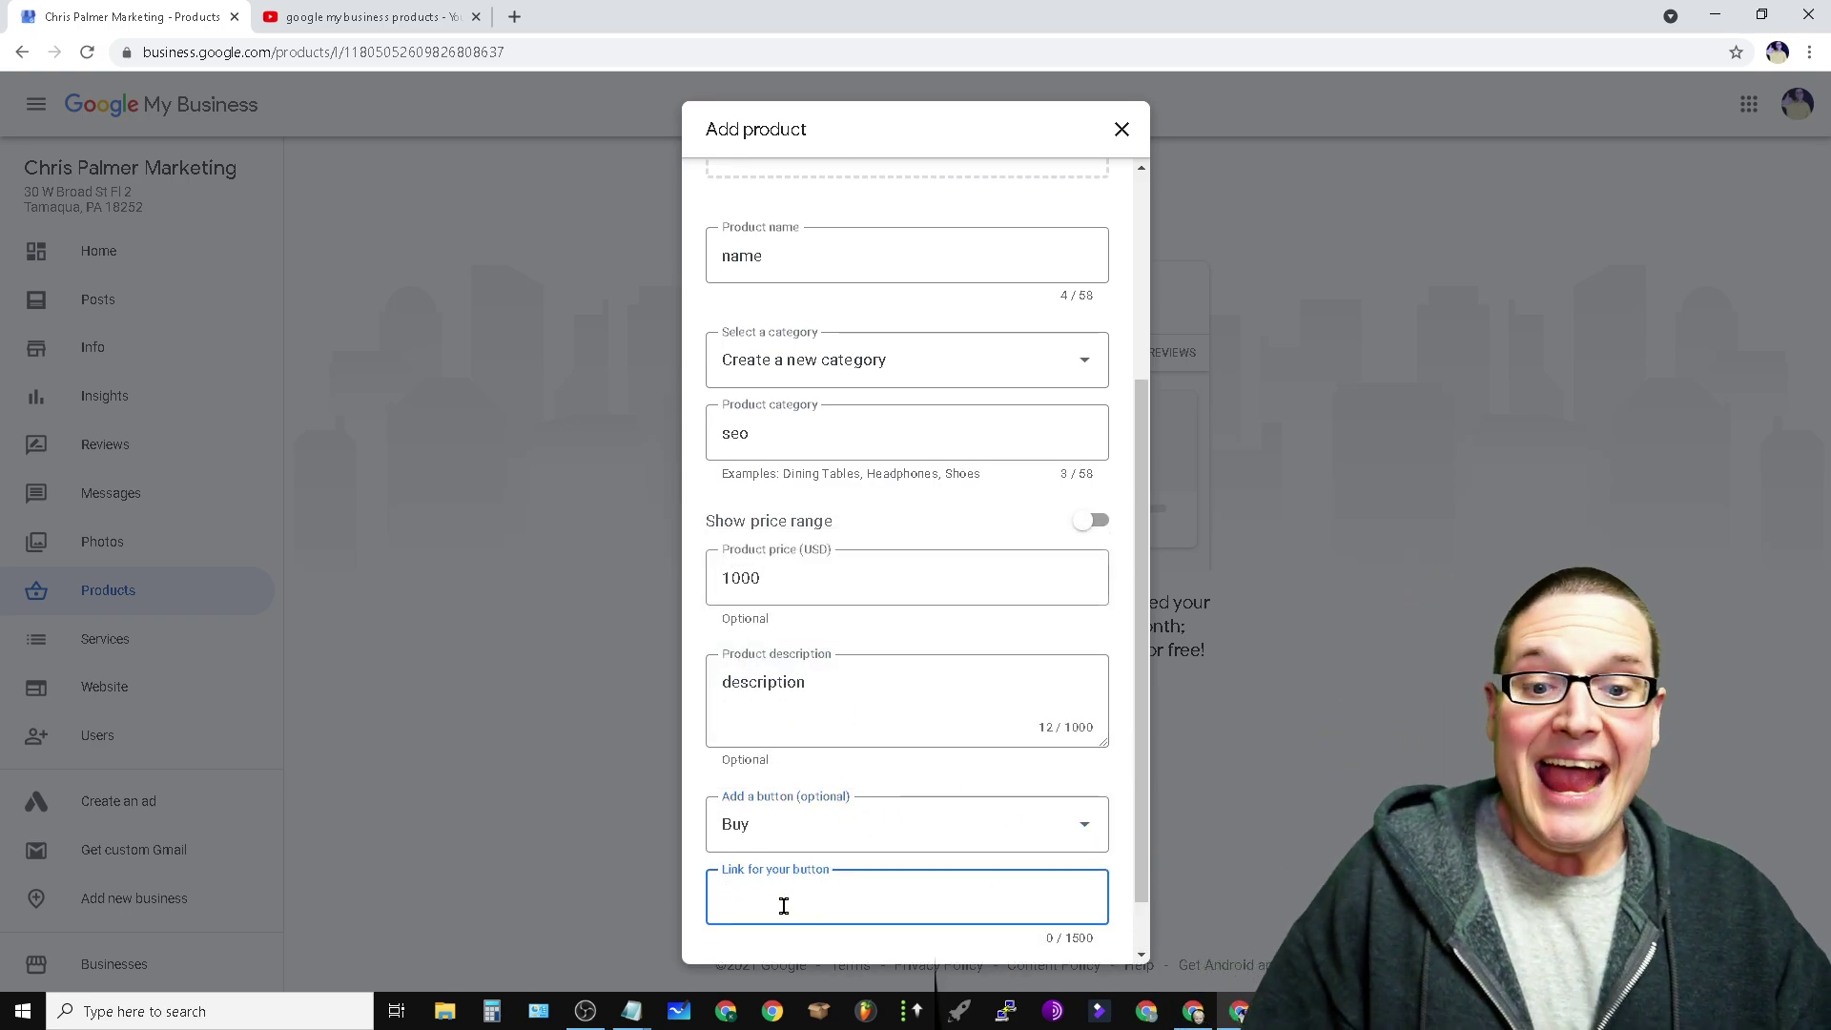
{"action": "type", "text": "https"}
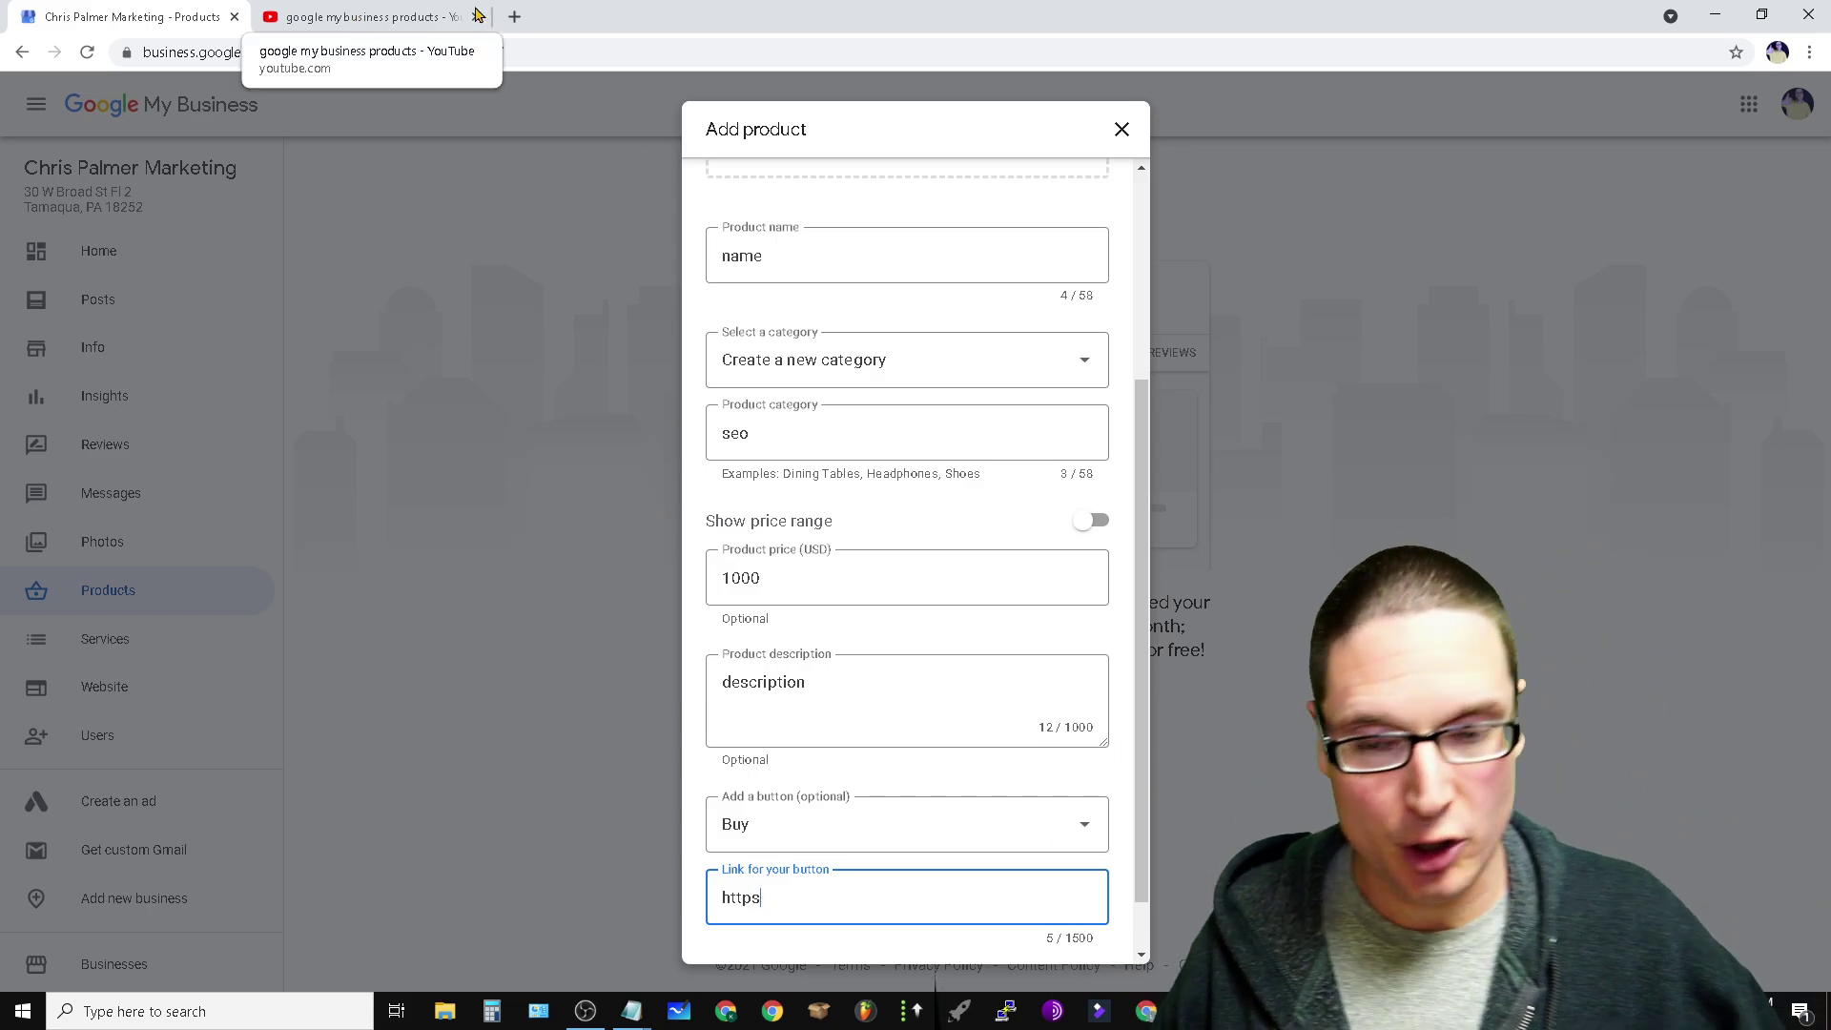
- In a new tab, start a Google search for 'owned by google pointy'
{"action": "left_click", "coordinate": [412, 15]}
{"action": "scroll", "coordinate": [1030, 301], "scroll_direction": "down", "scroll_amount": 5}
{"action": "scroll", "coordinate": [1030, 302], "scroll_direction": "down", "scroll_amount": 5}
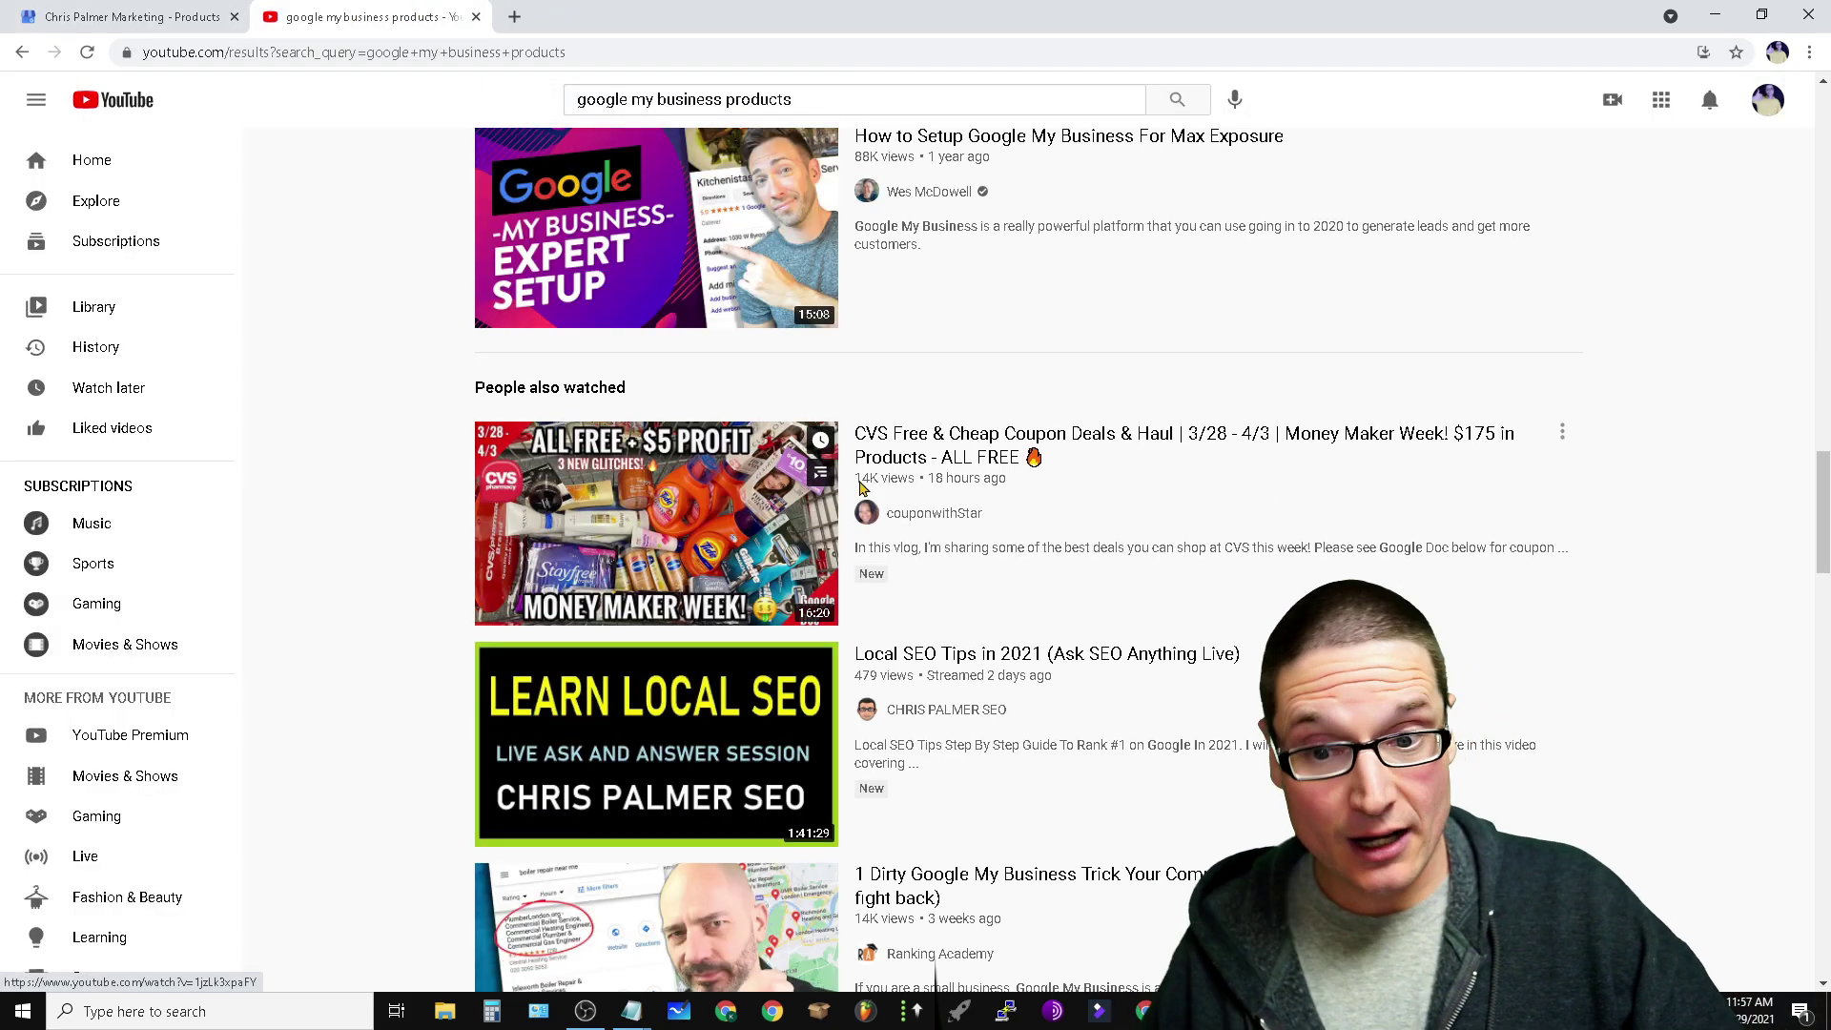
{"action": "scroll", "coordinate": [1039, 563], "scroll_direction": "down", "scroll_amount": 5}
{"action": "scroll", "coordinate": [1039, 562], "scroll_direction": "up", "scroll_amount": 2}
{"action": "scroll", "coordinate": [1097, 621], "scroll_direction": "up", "scroll_amount": 5}
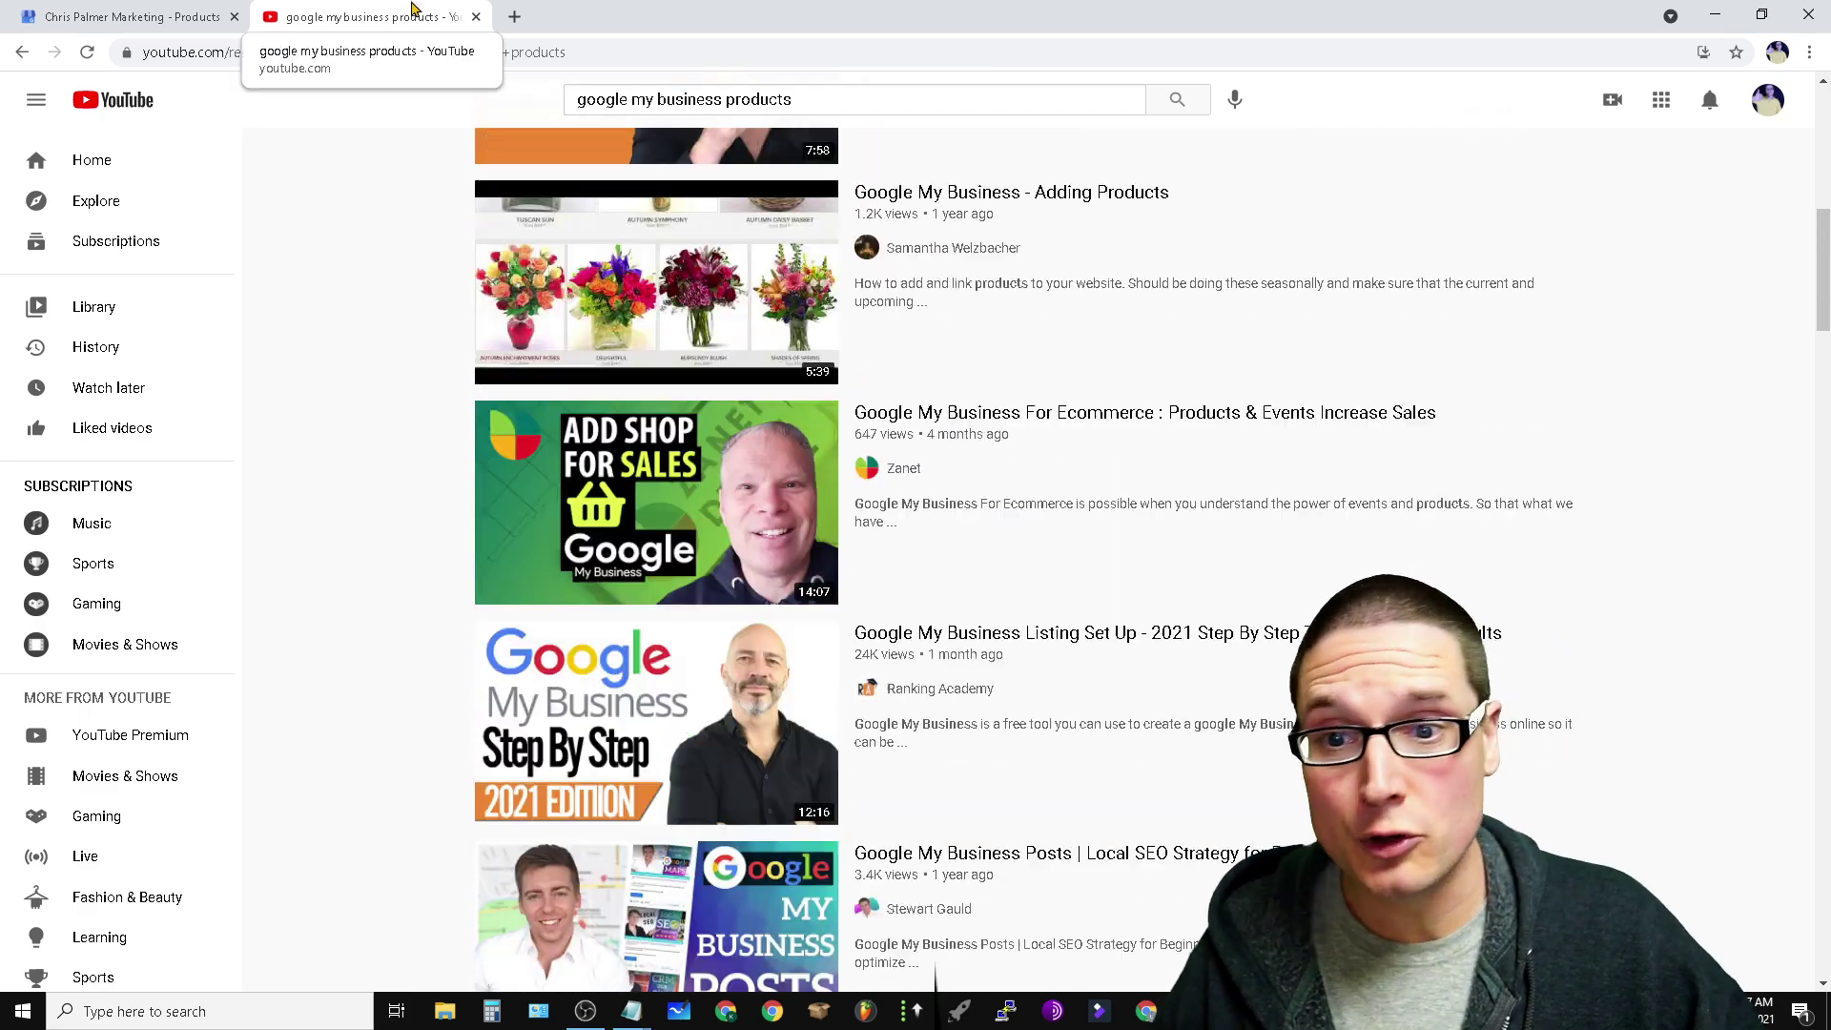
{"action": "left_click", "coordinate": [507, 16]}
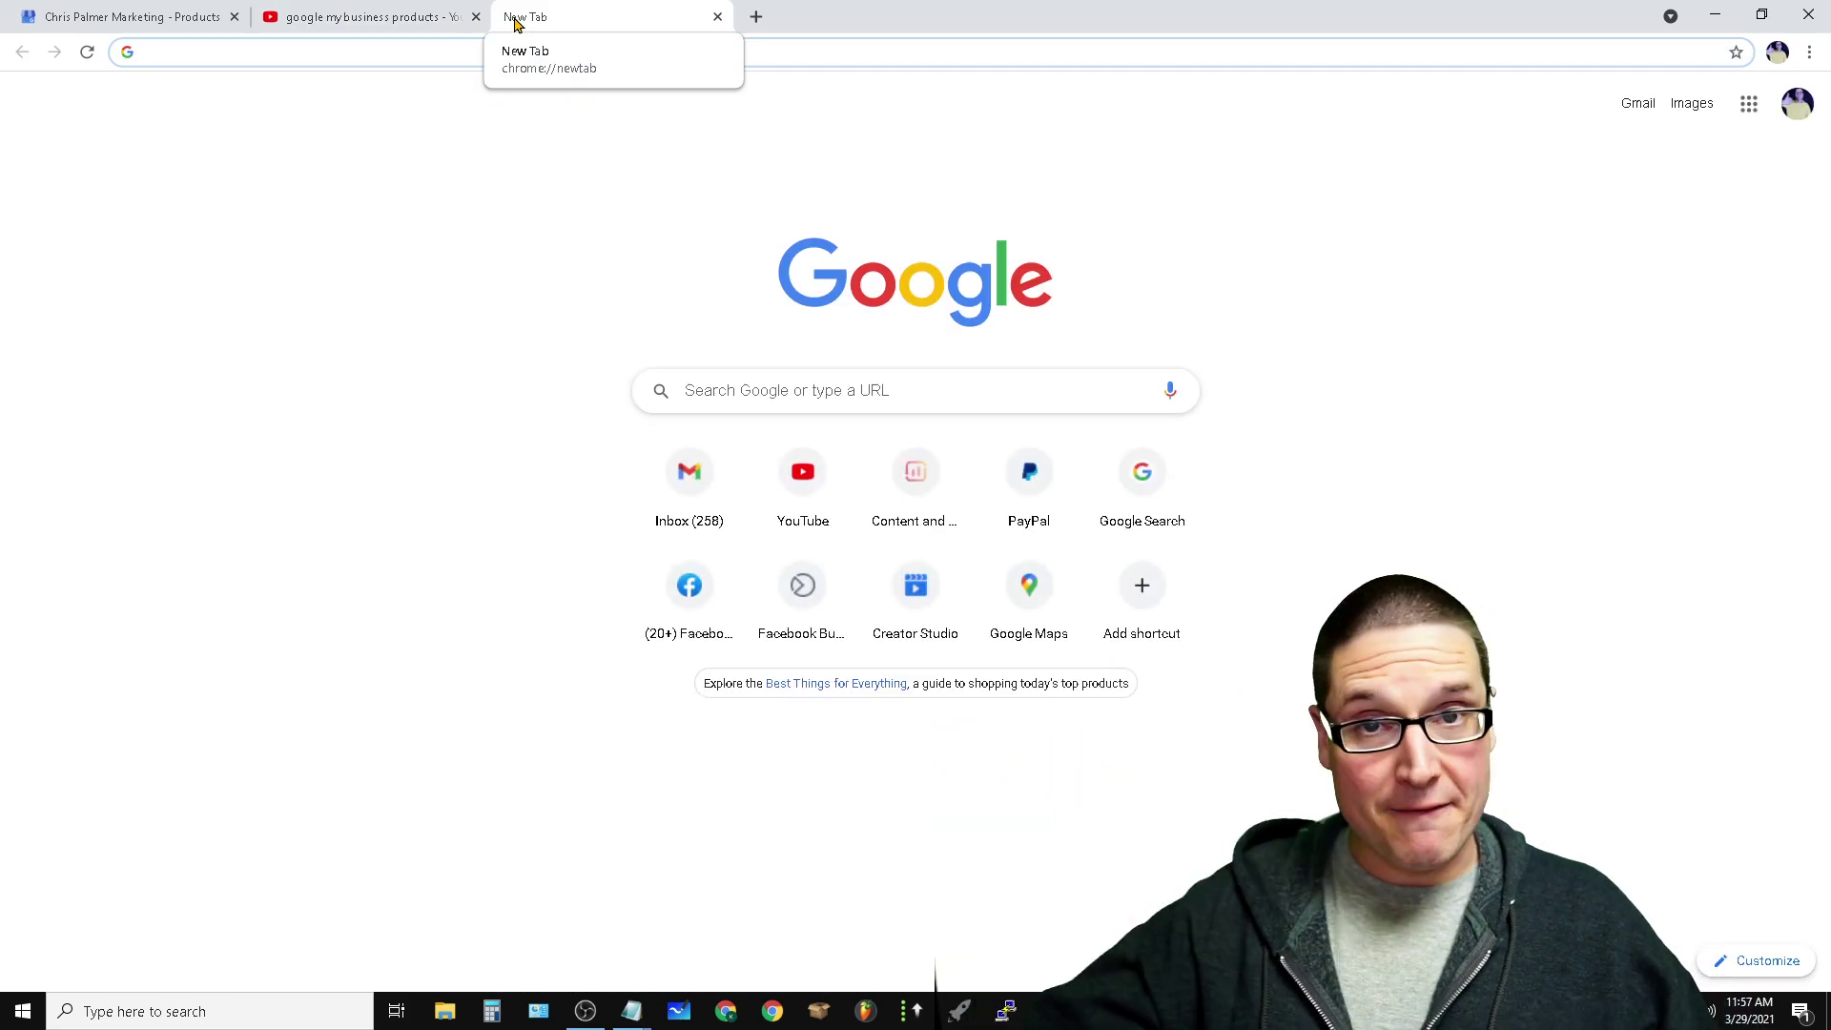
{"action": "left_click", "coordinate": [866, 393]}
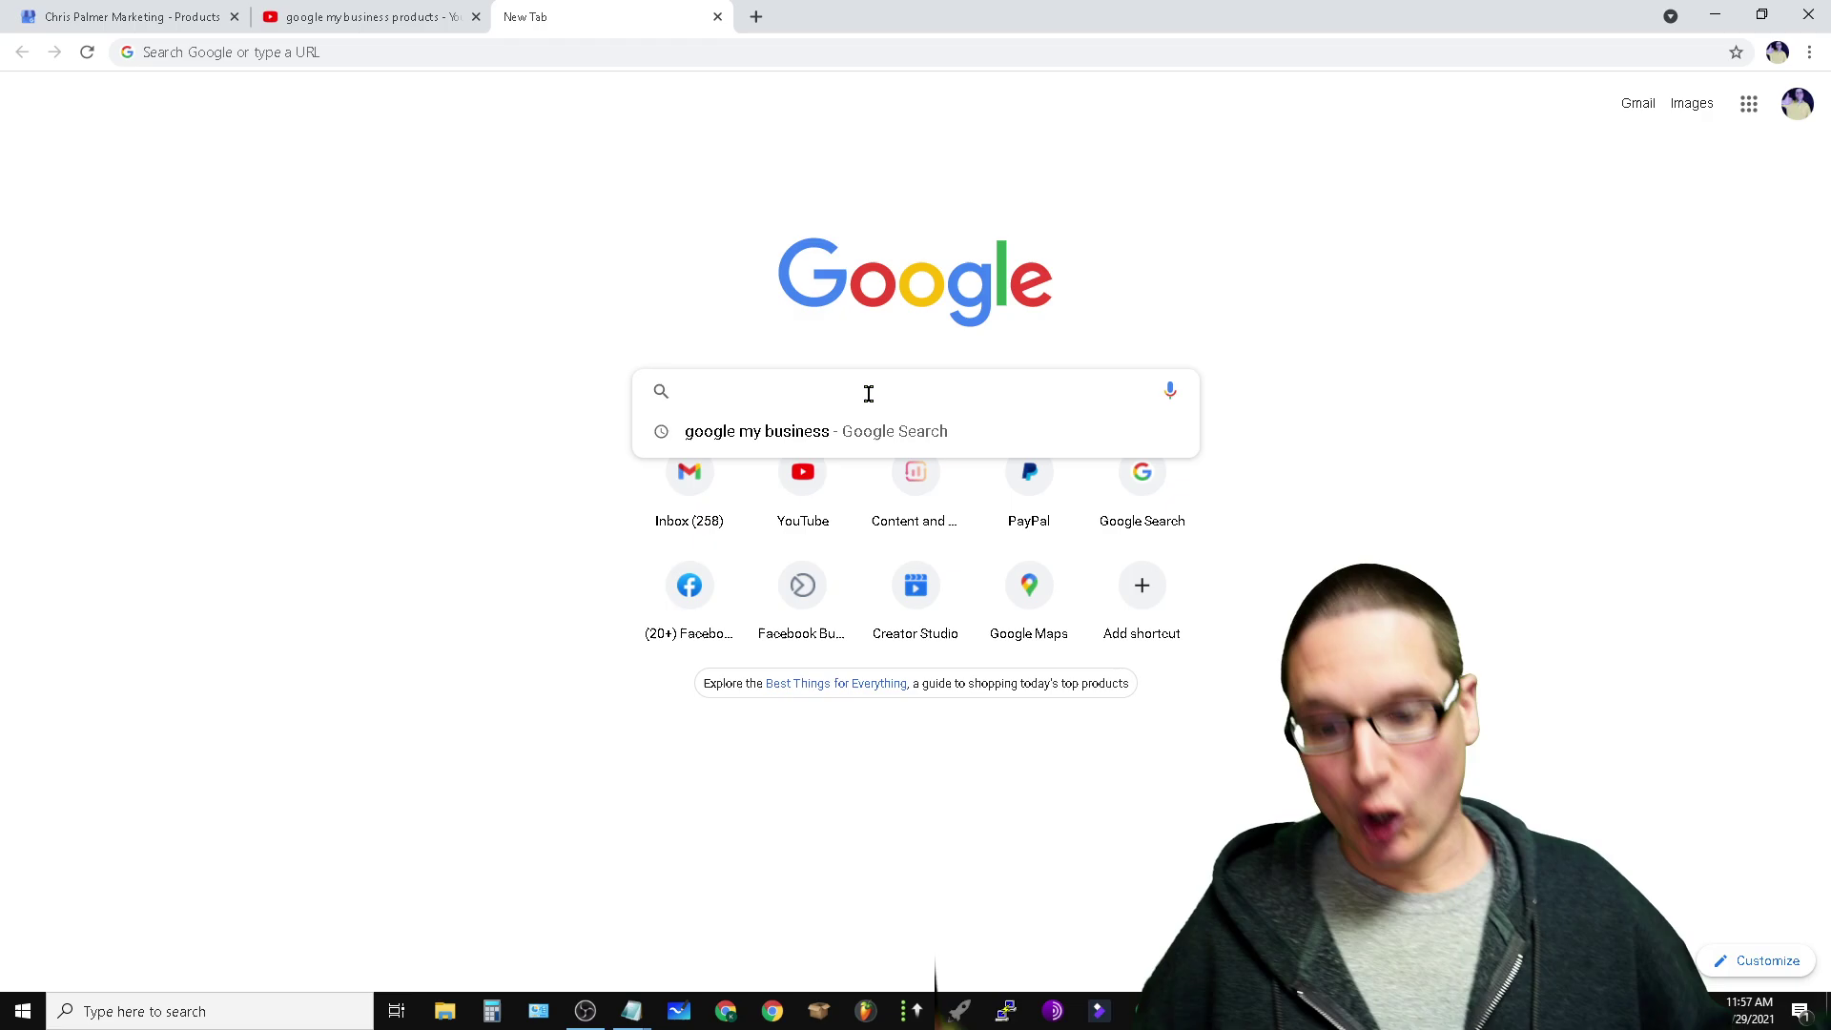
{"action": "type", "text": "pointy"}
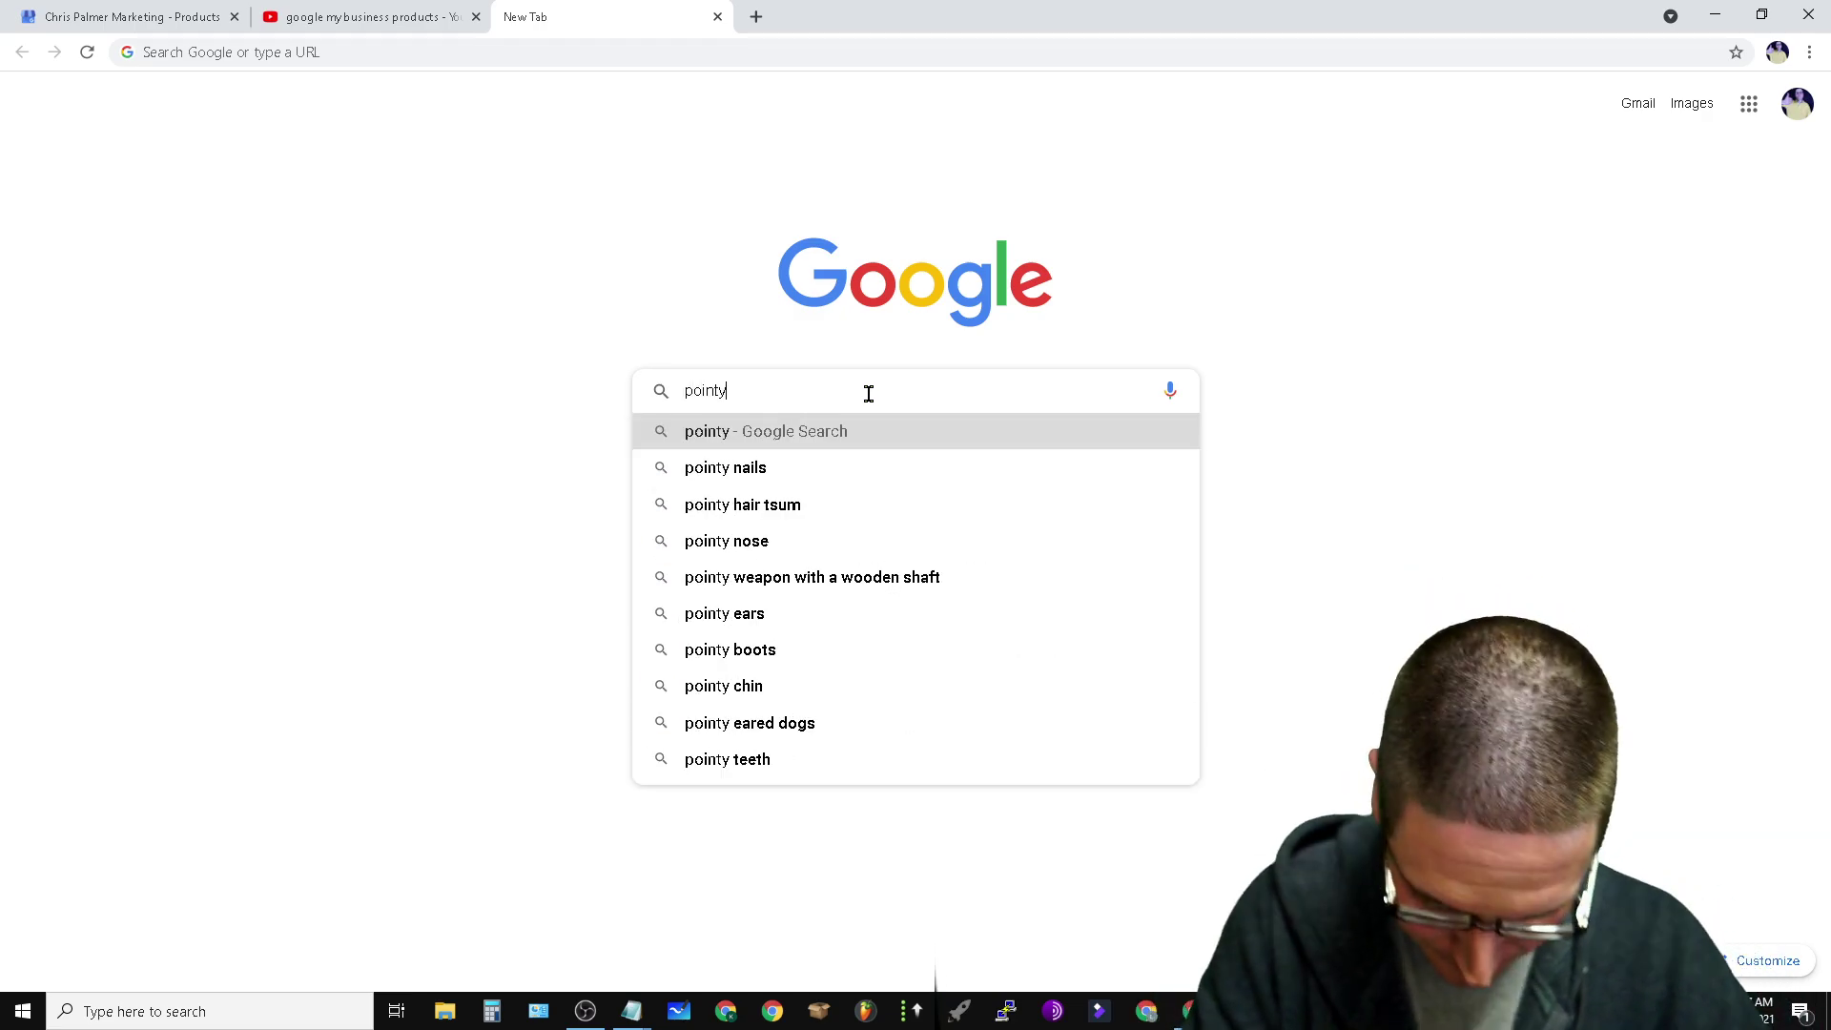
{"action": "key", "text": "BackSpace"}
{"action": "key", "text": "BackSpace"}
{"action": "key", "text": "BackSpace"}
{"action": "key", "text": "BackSpace"}
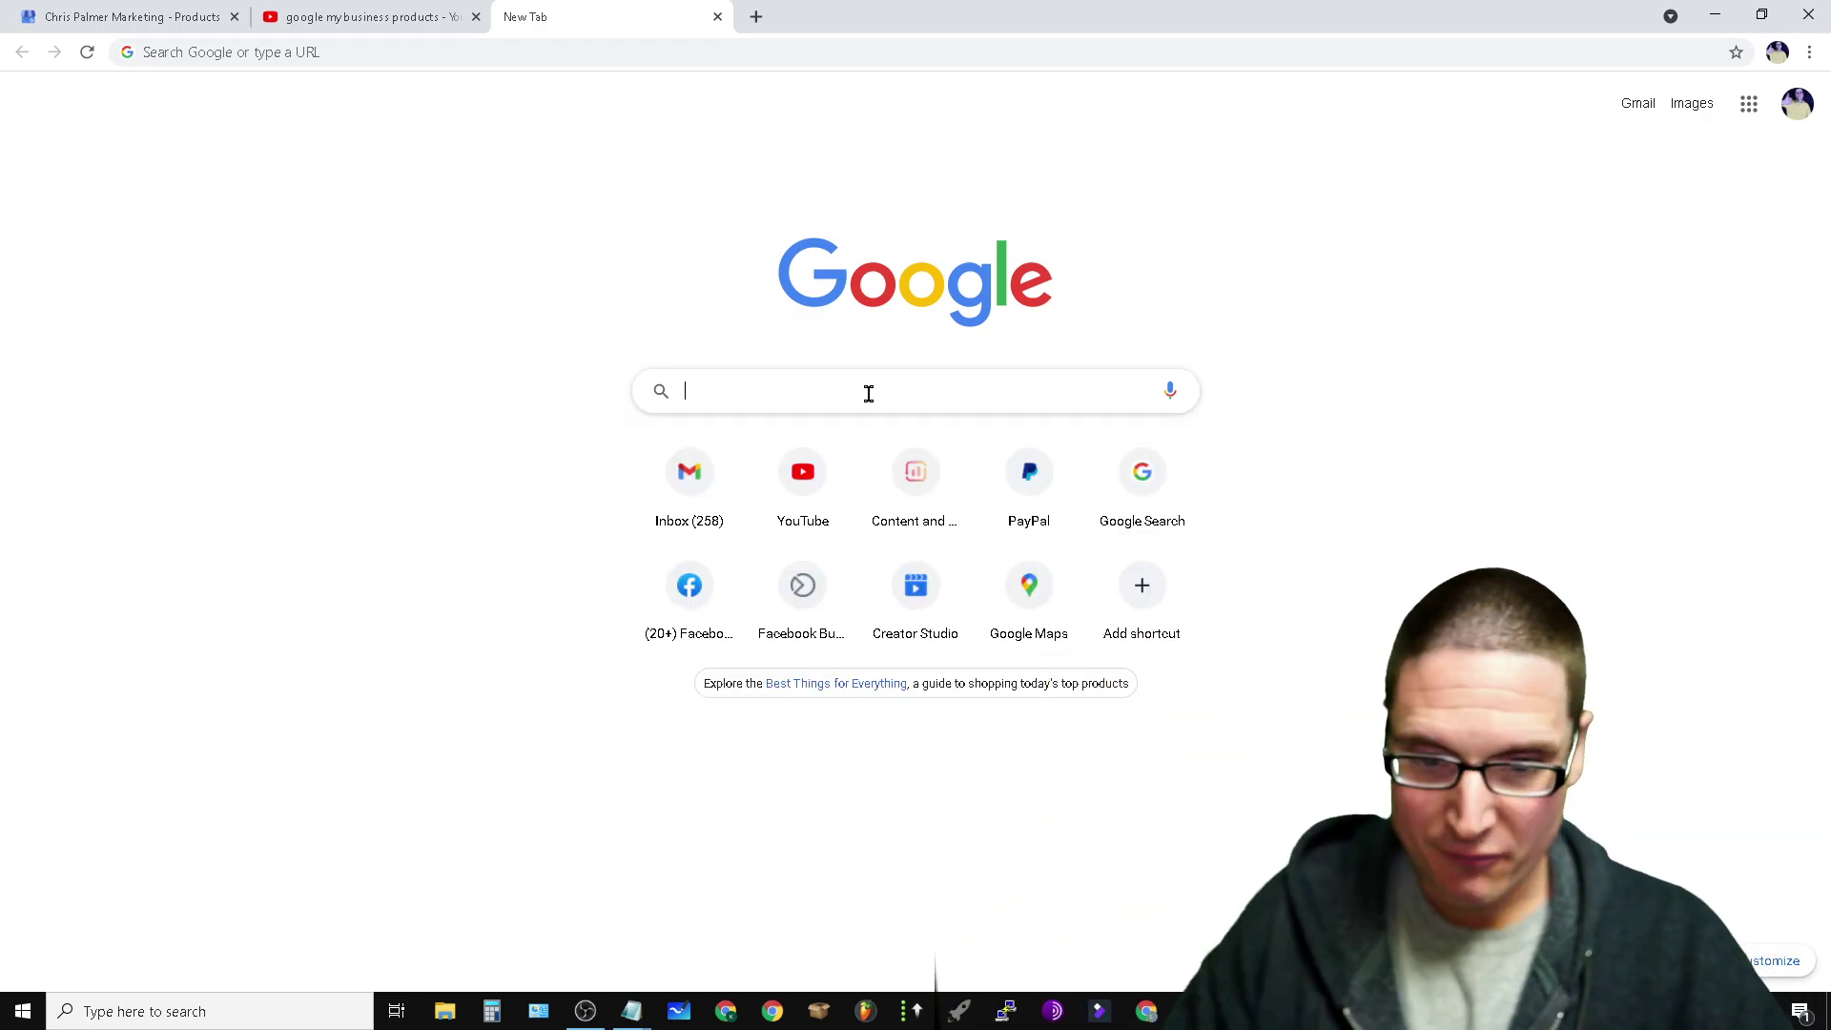
{"action": "type", "text": "owned by"}
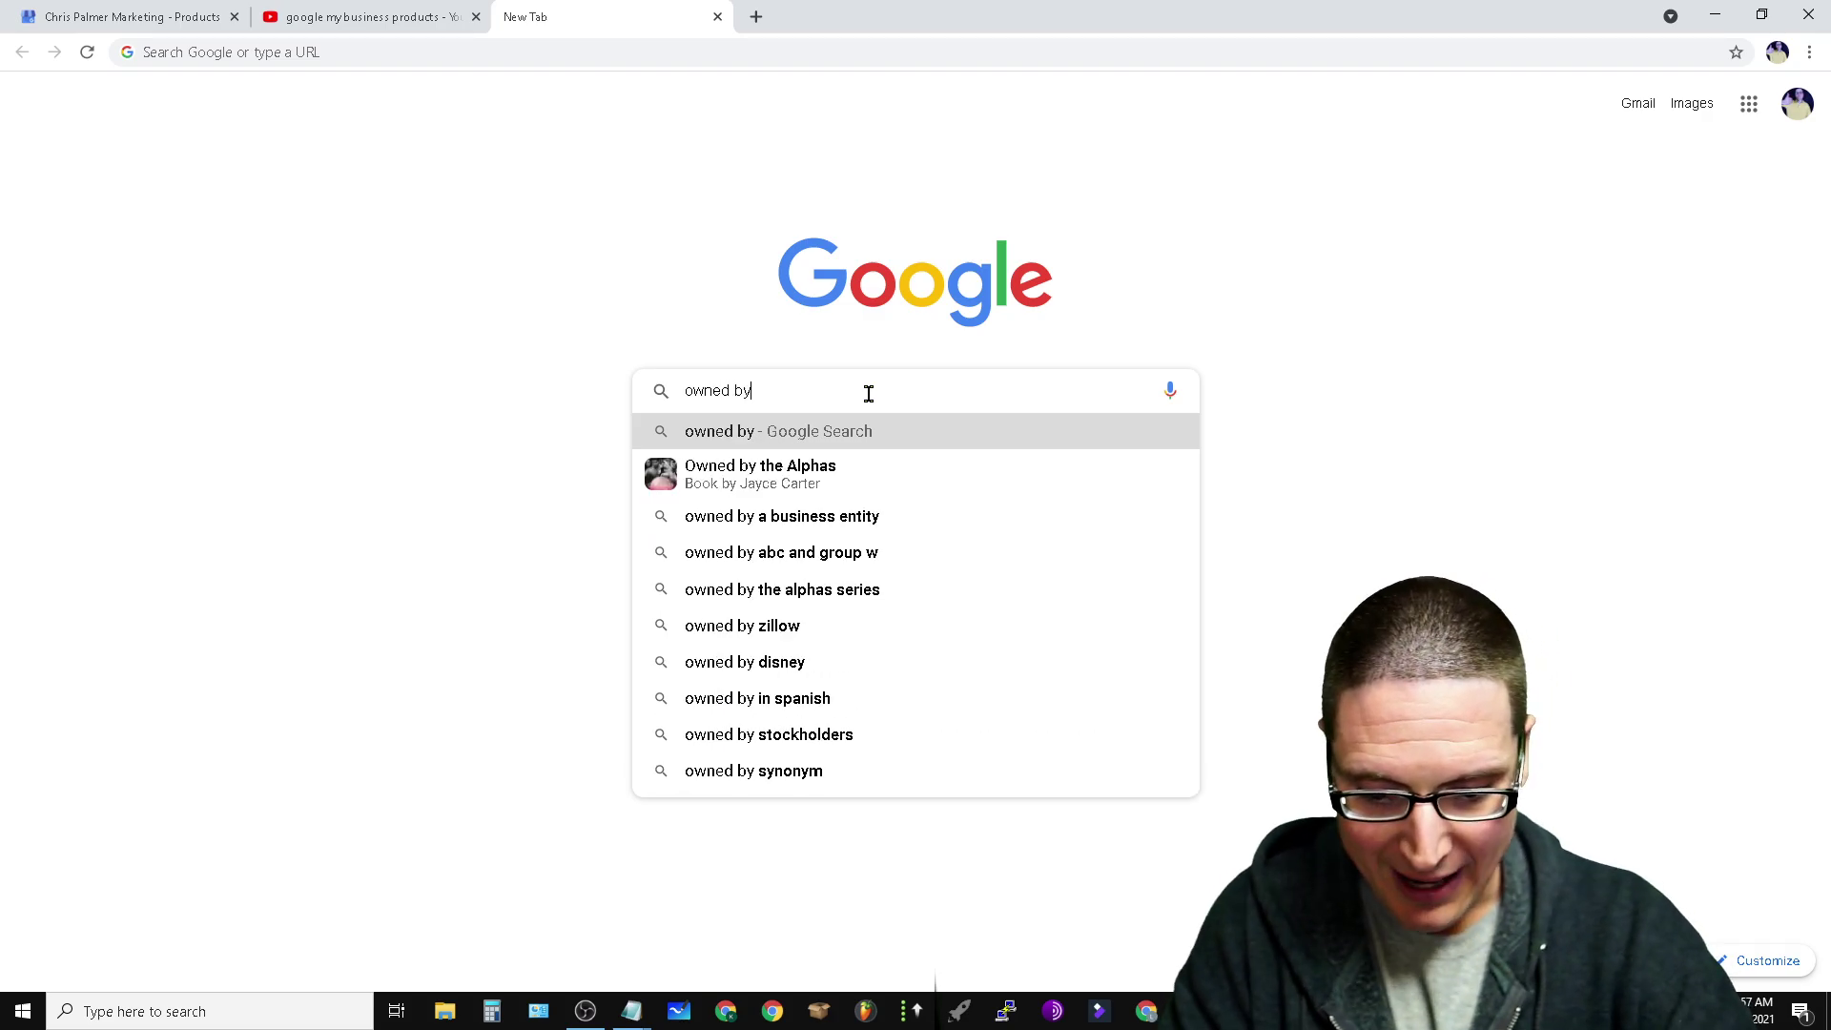
{"action": "type", "text": " google poin"}
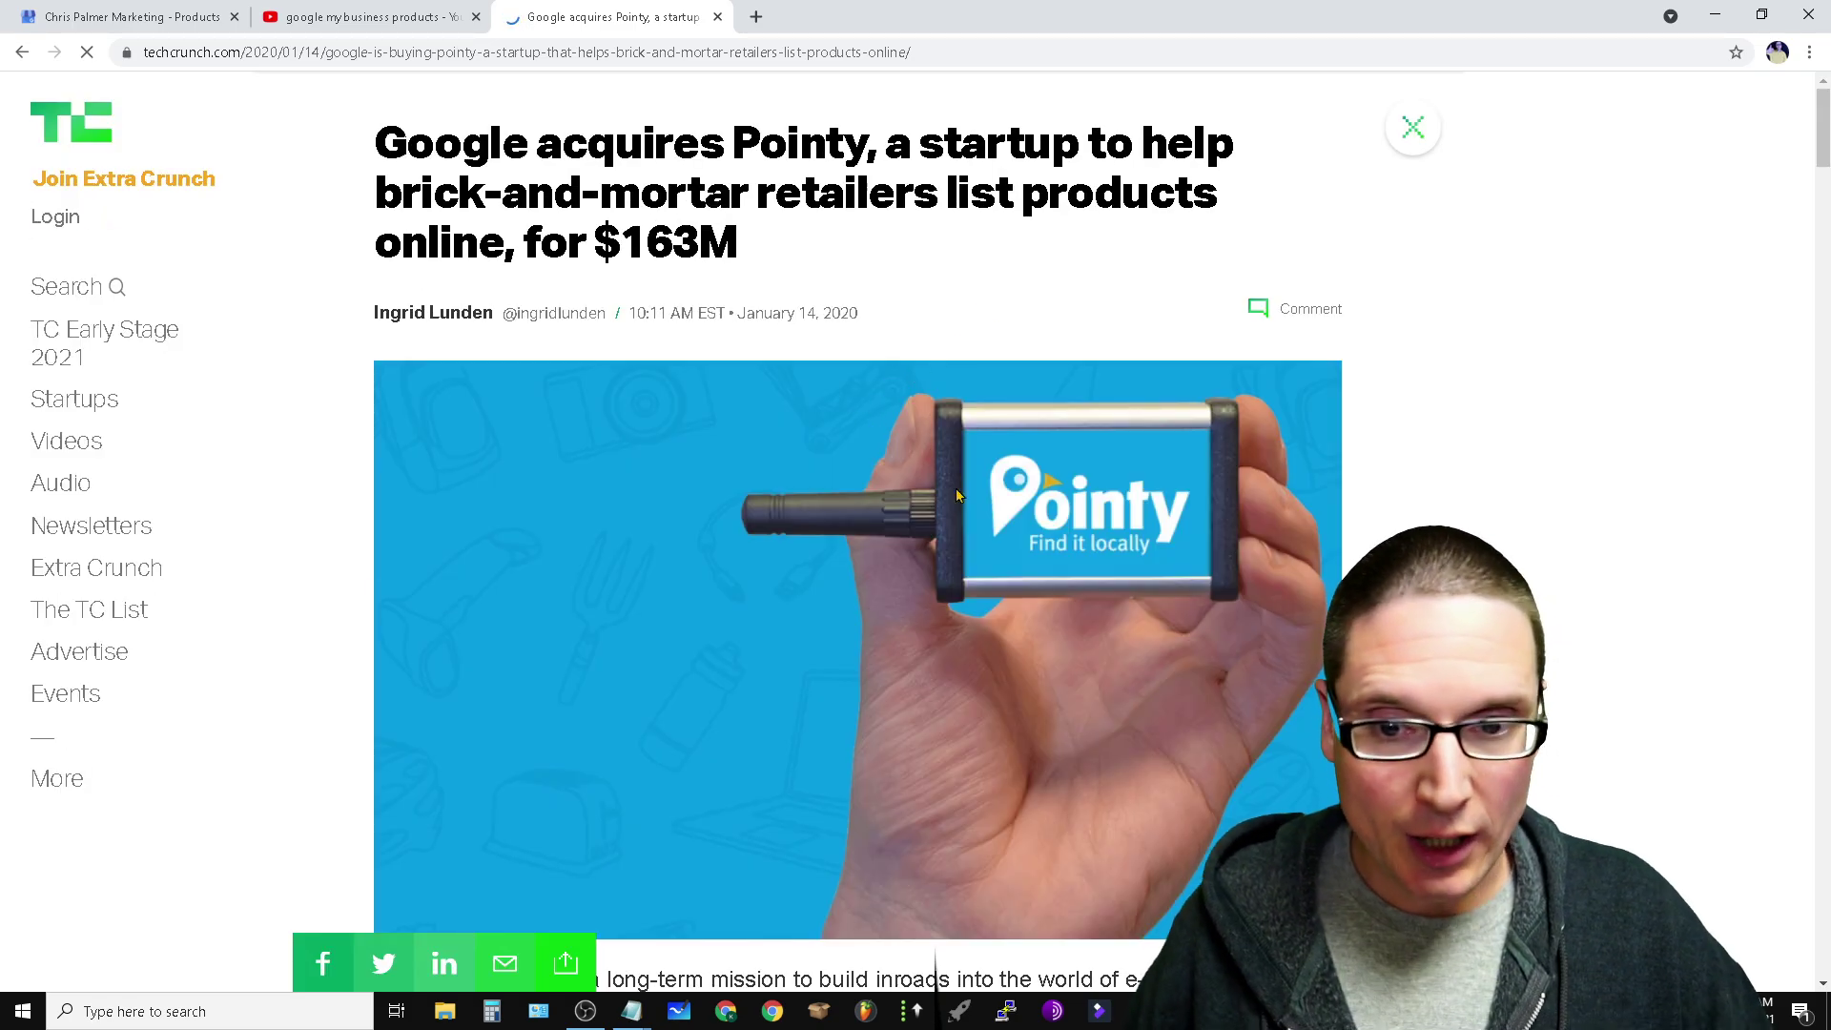
{"action": "scroll", "coordinate": [978, 585], "scroll_direction": "down", "scroll_amount": 5}
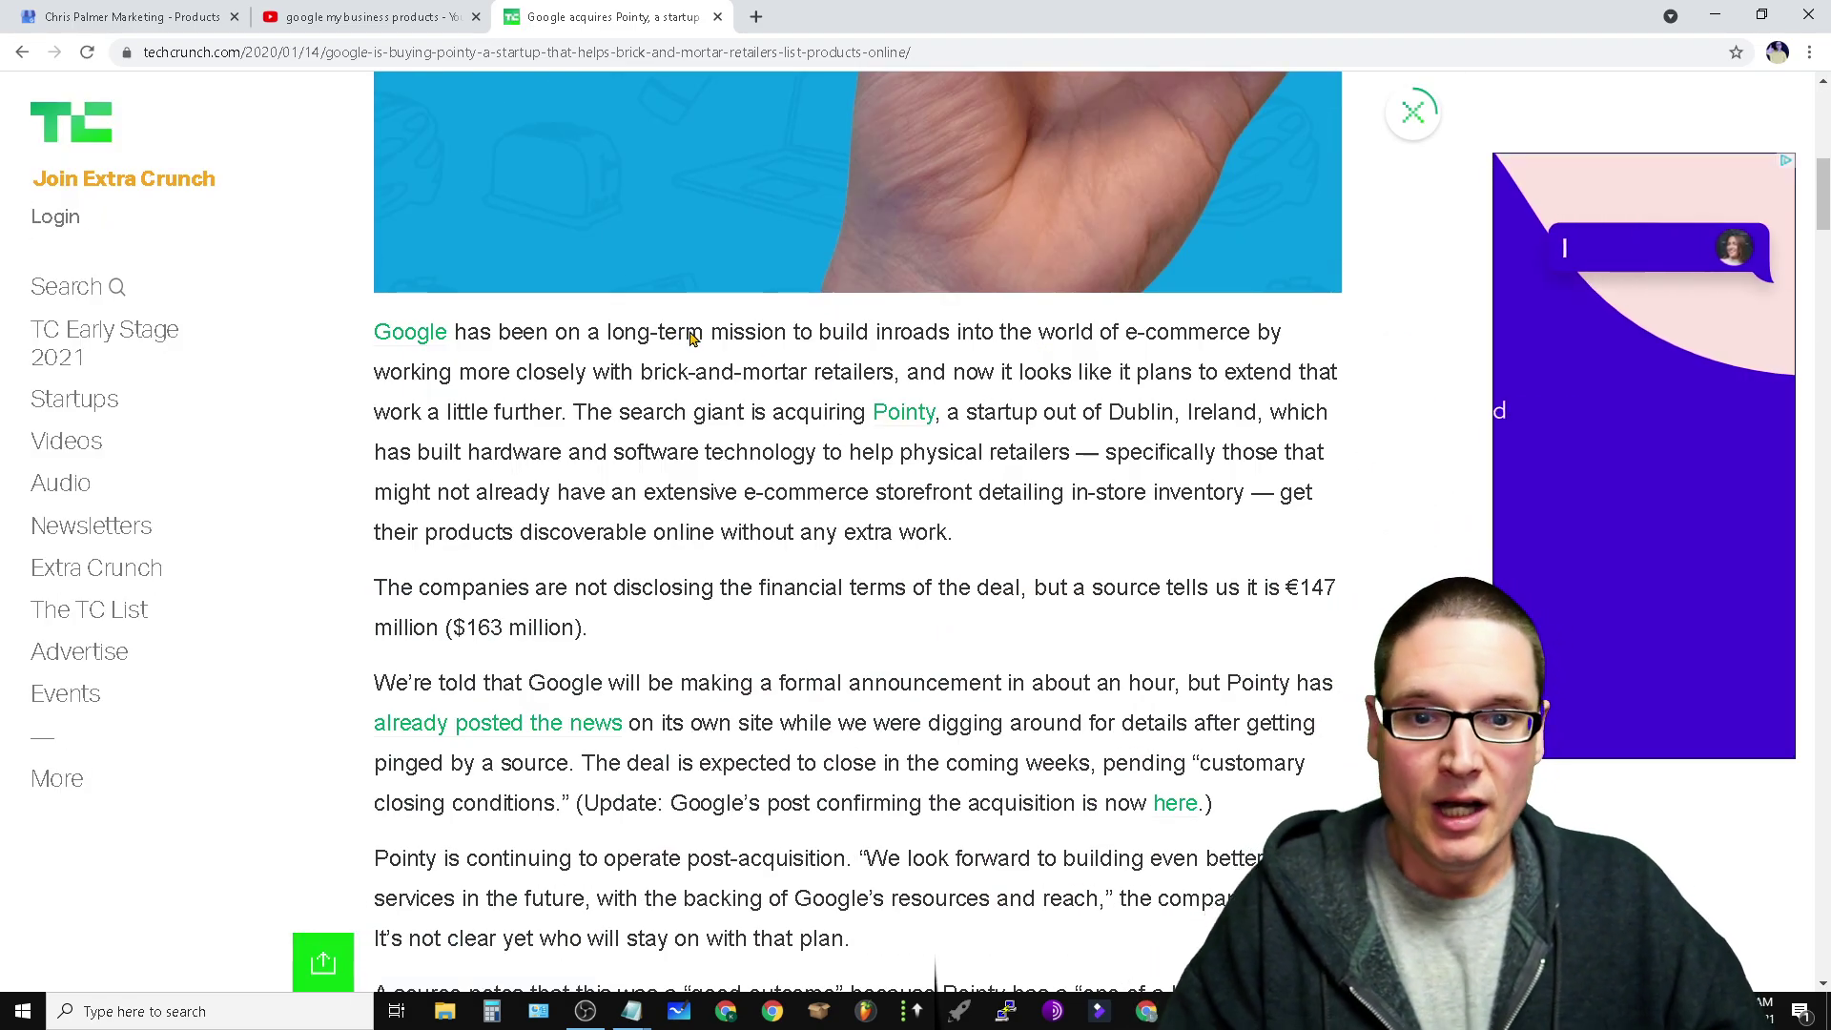
- Select the first two paragraphs of TechCrunch's Google-acquires-Pointy article
{"action": "left_click_drag", "start_coordinate": [344, 338], "coordinate": [1140, 580]}
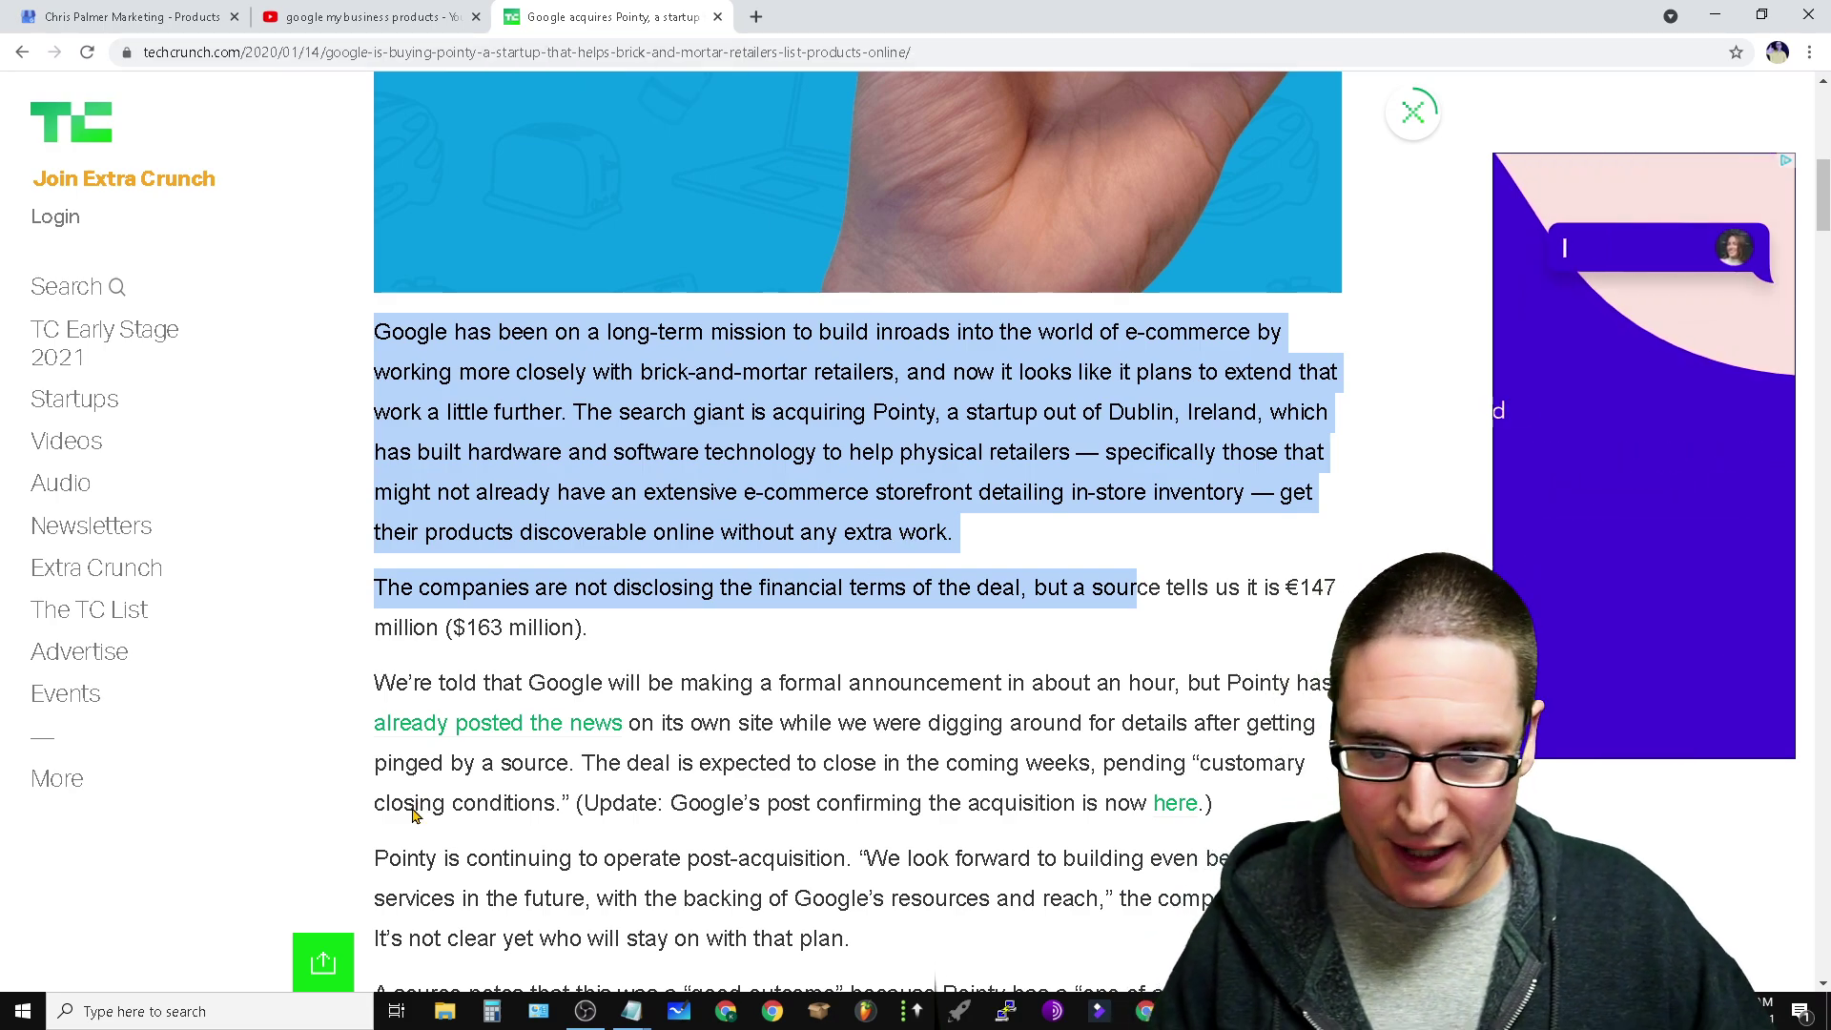
{"action": "scroll", "coordinate": [816, 762], "scroll_direction": "up", "scroll_amount": 6}
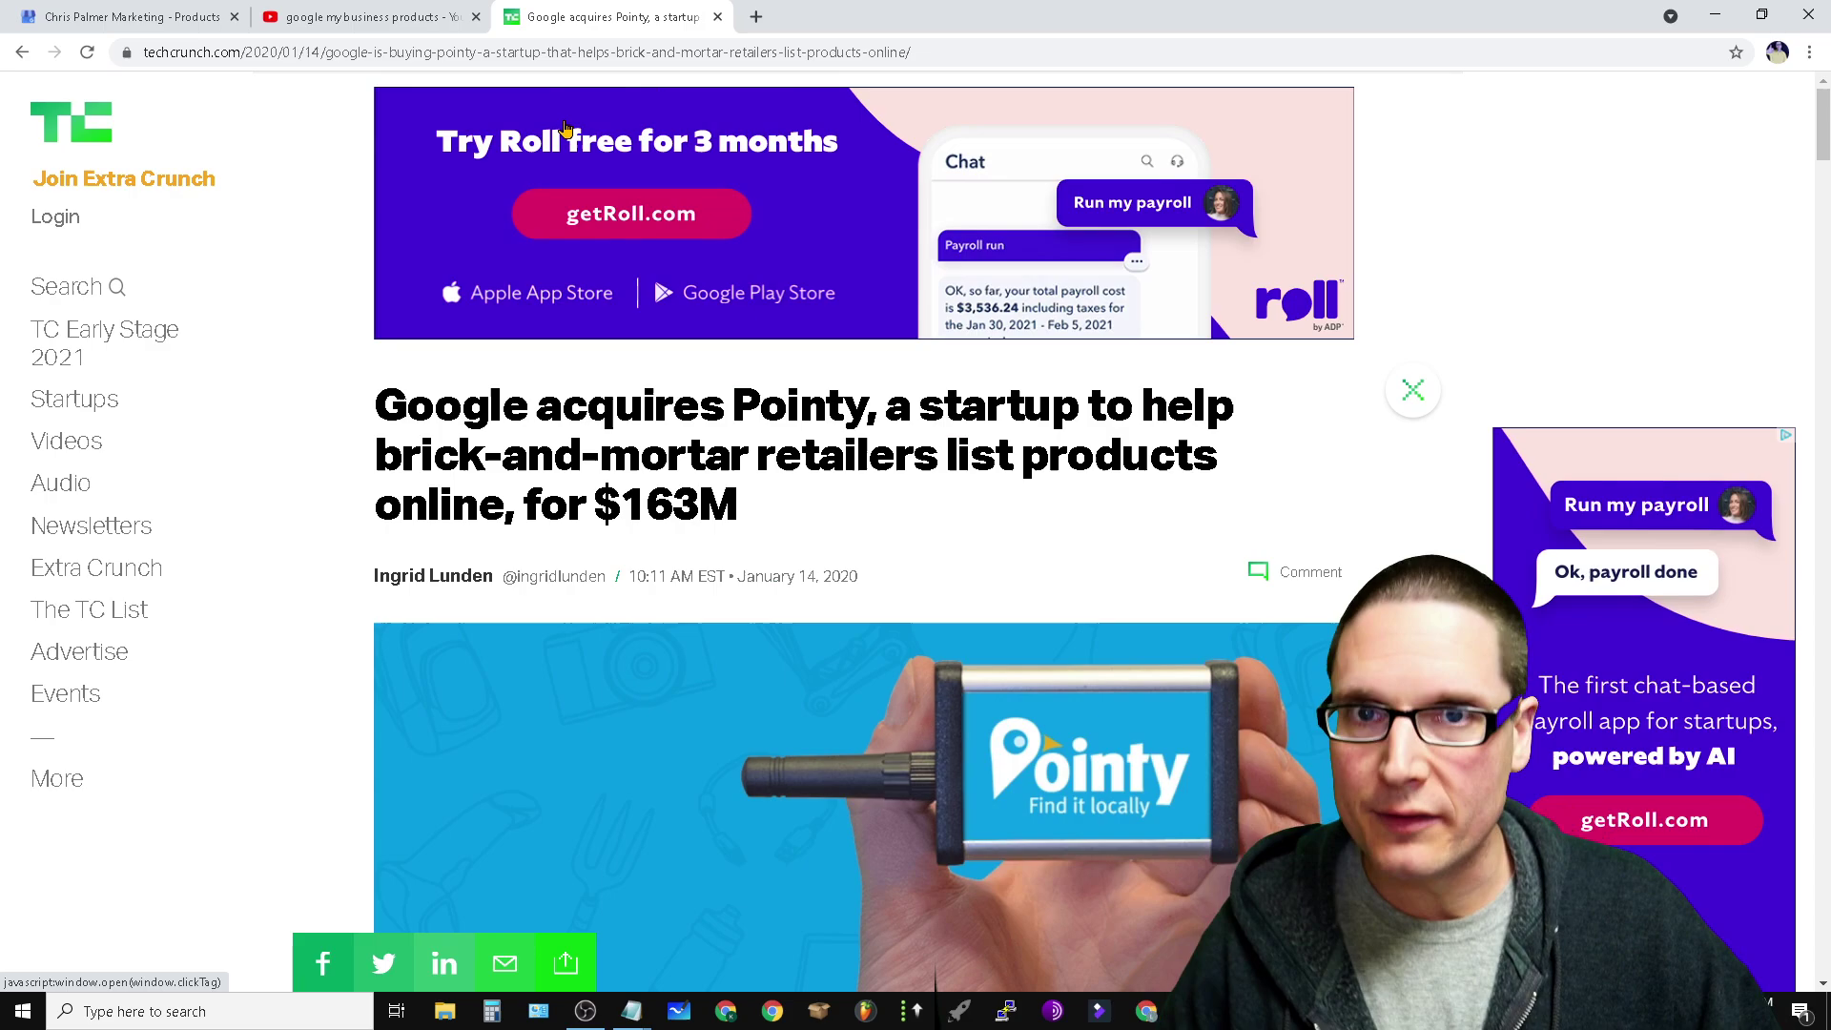
- Load pointy.com in a new blank tab
{"action": "left_click", "coordinate": [755, 18]}
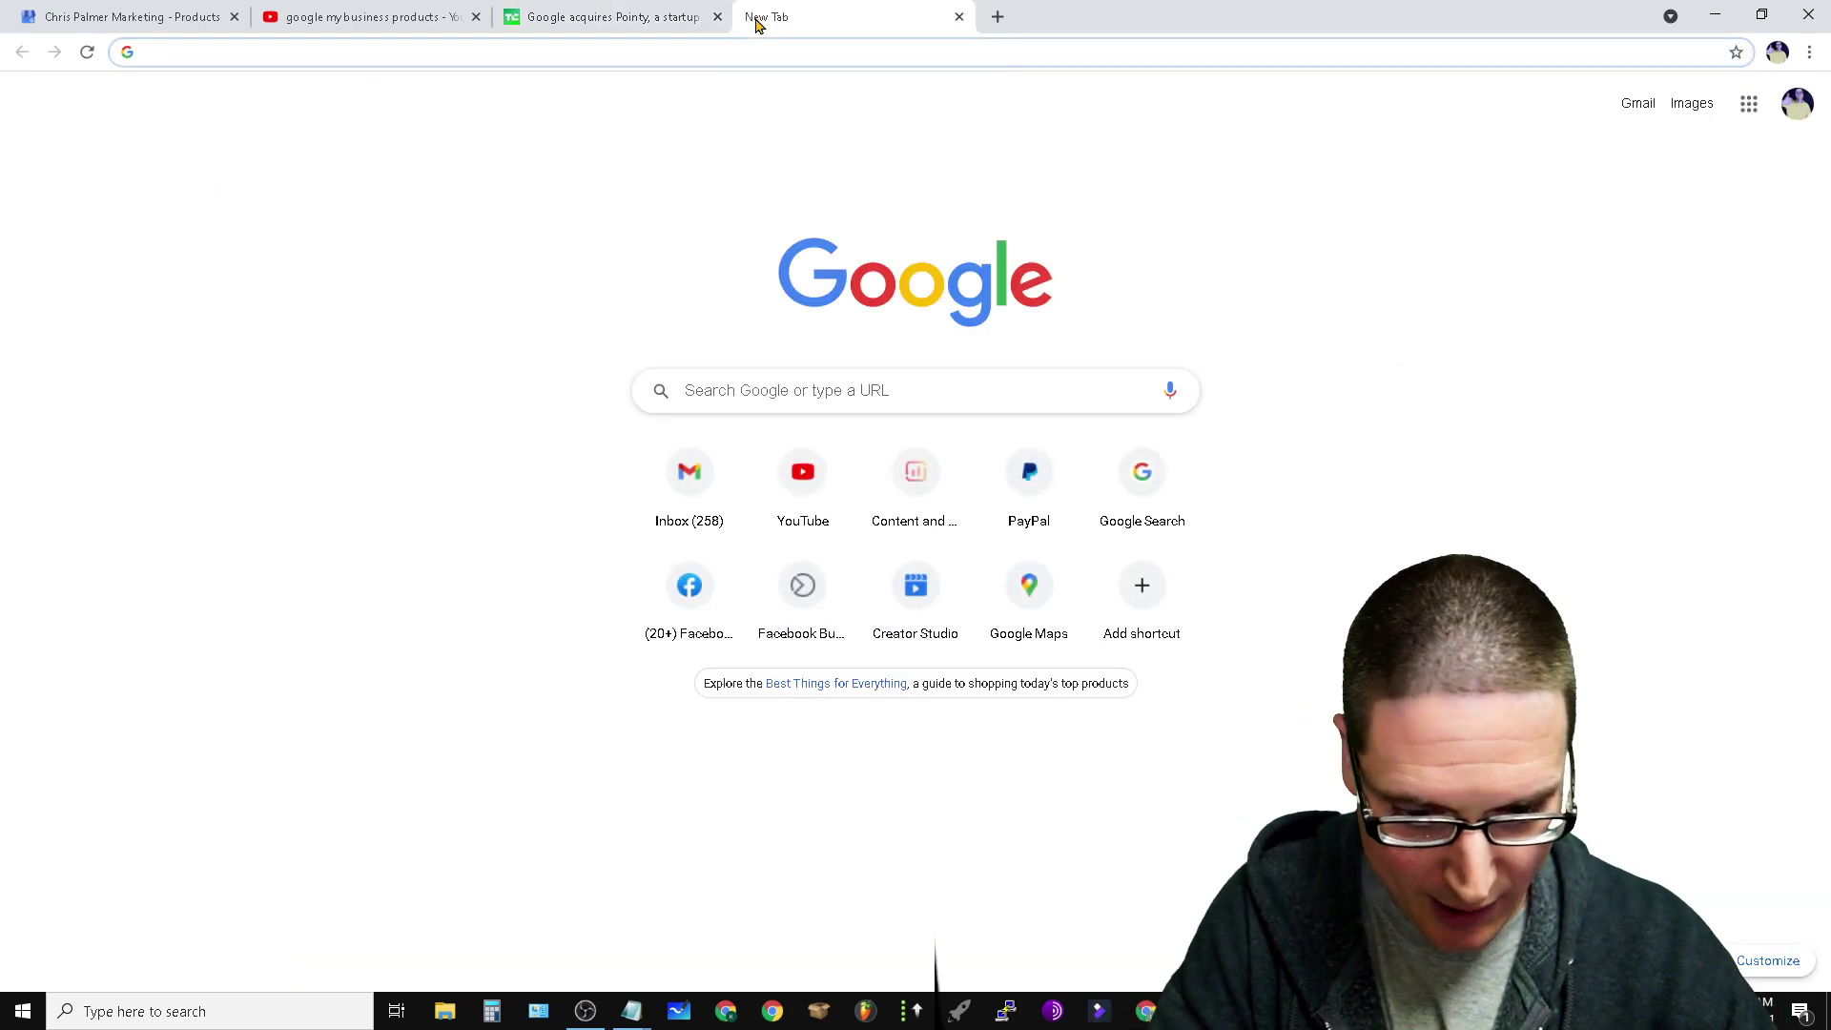
{"action": "type", "text": "point"}
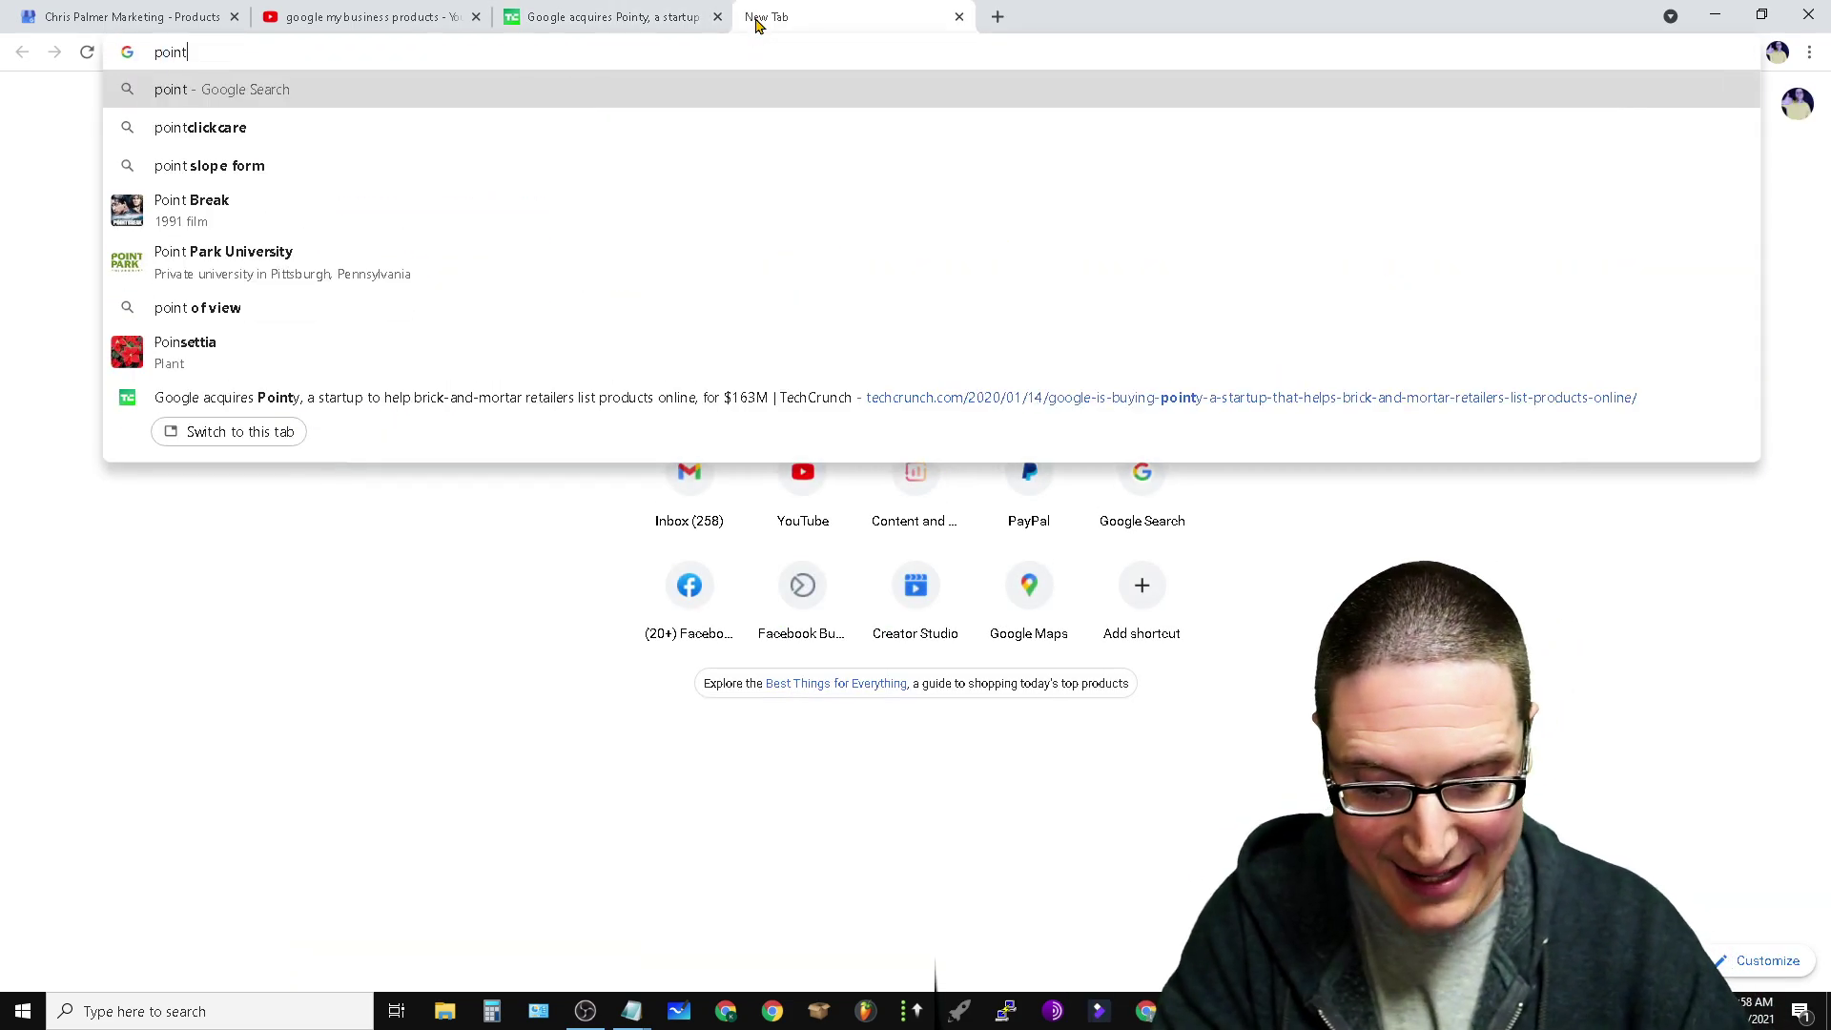
{"action": "type", "text": "y.com"}
{"action": "key", "text": "Return"}
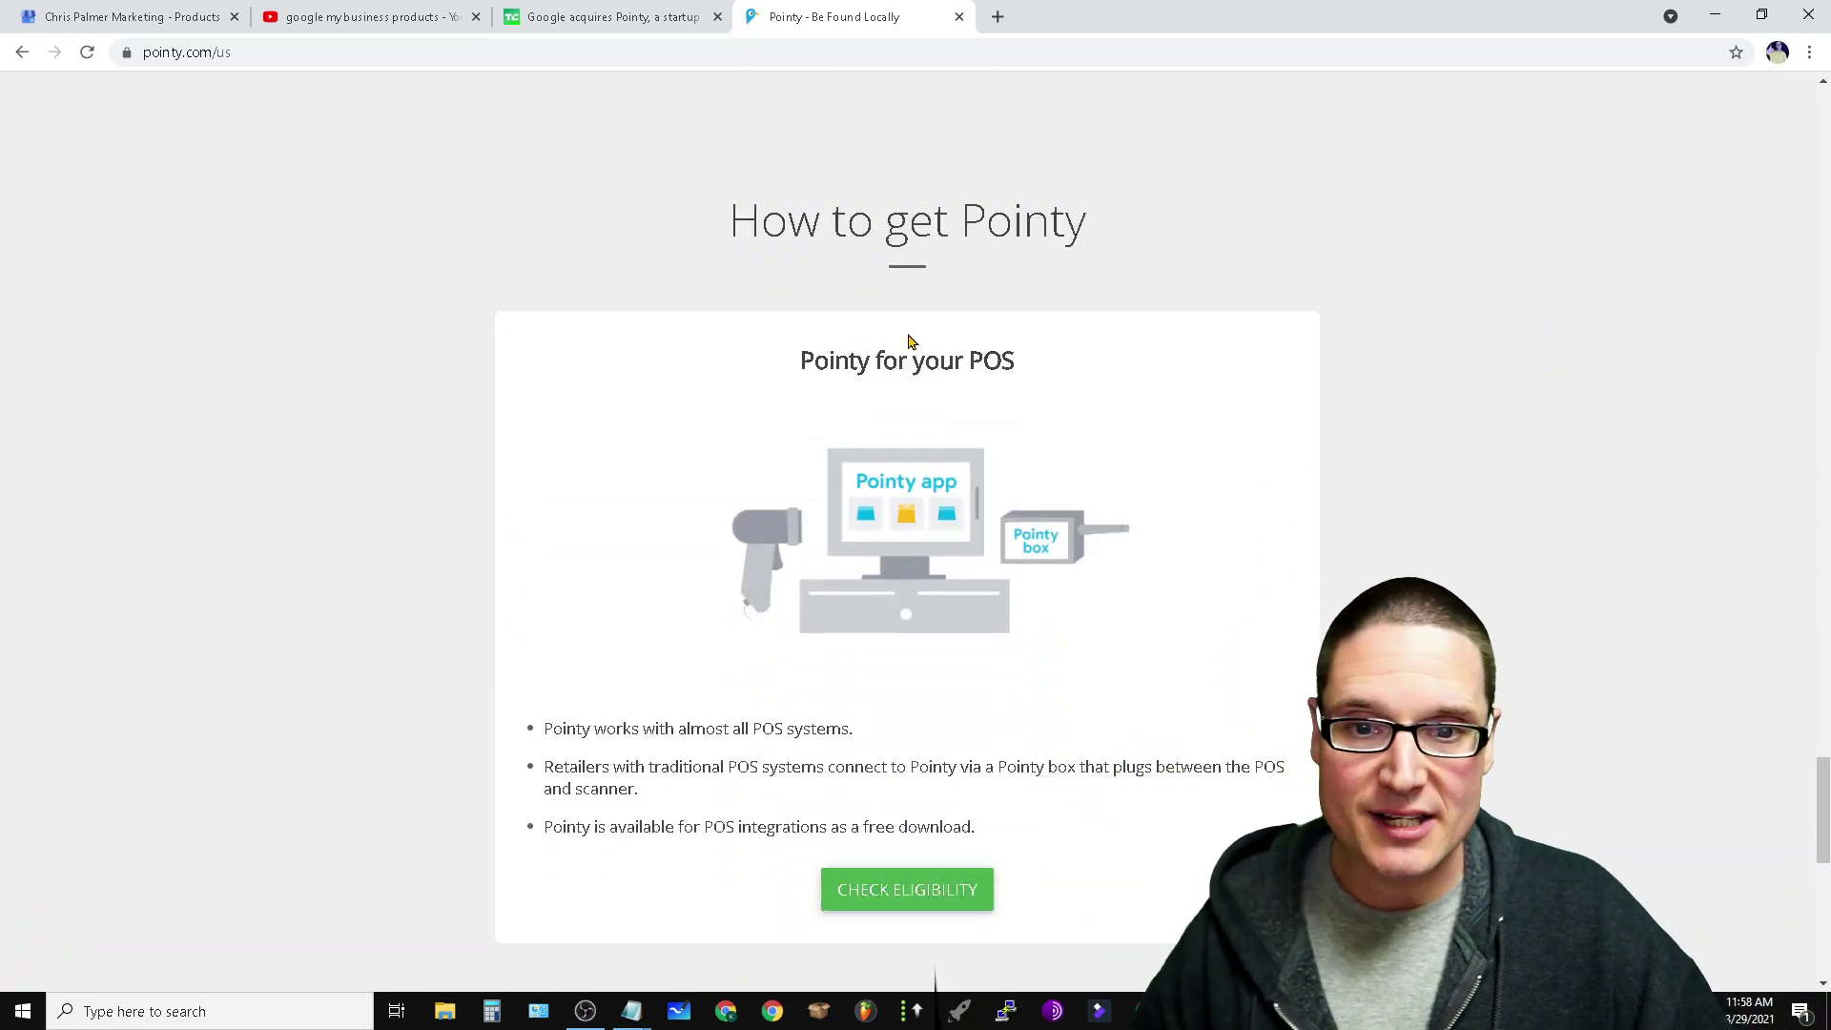
{"action": "scroll", "coordinate": [989, 813], "scroll_direction": "down", "scroll_amount": 2}
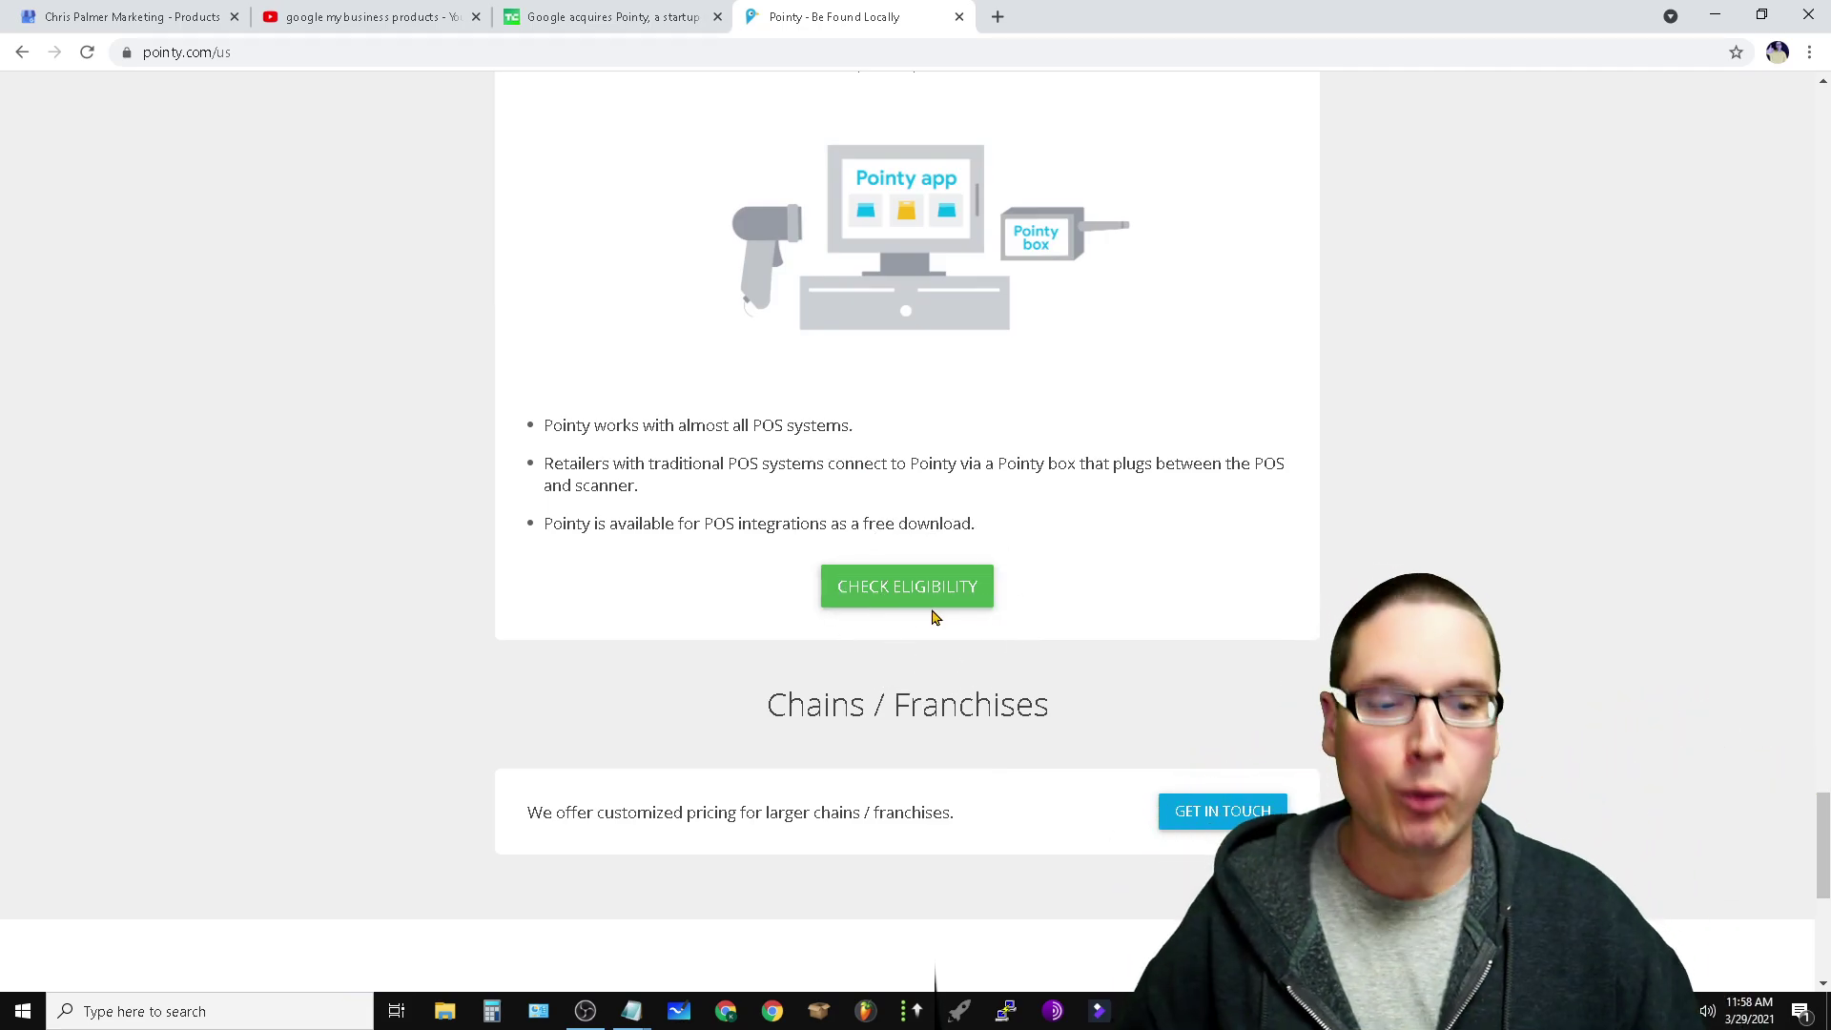
{"action": "left_click_drag", "start_coordinate": [1825, 848], "coordinate": [1826, 95]}
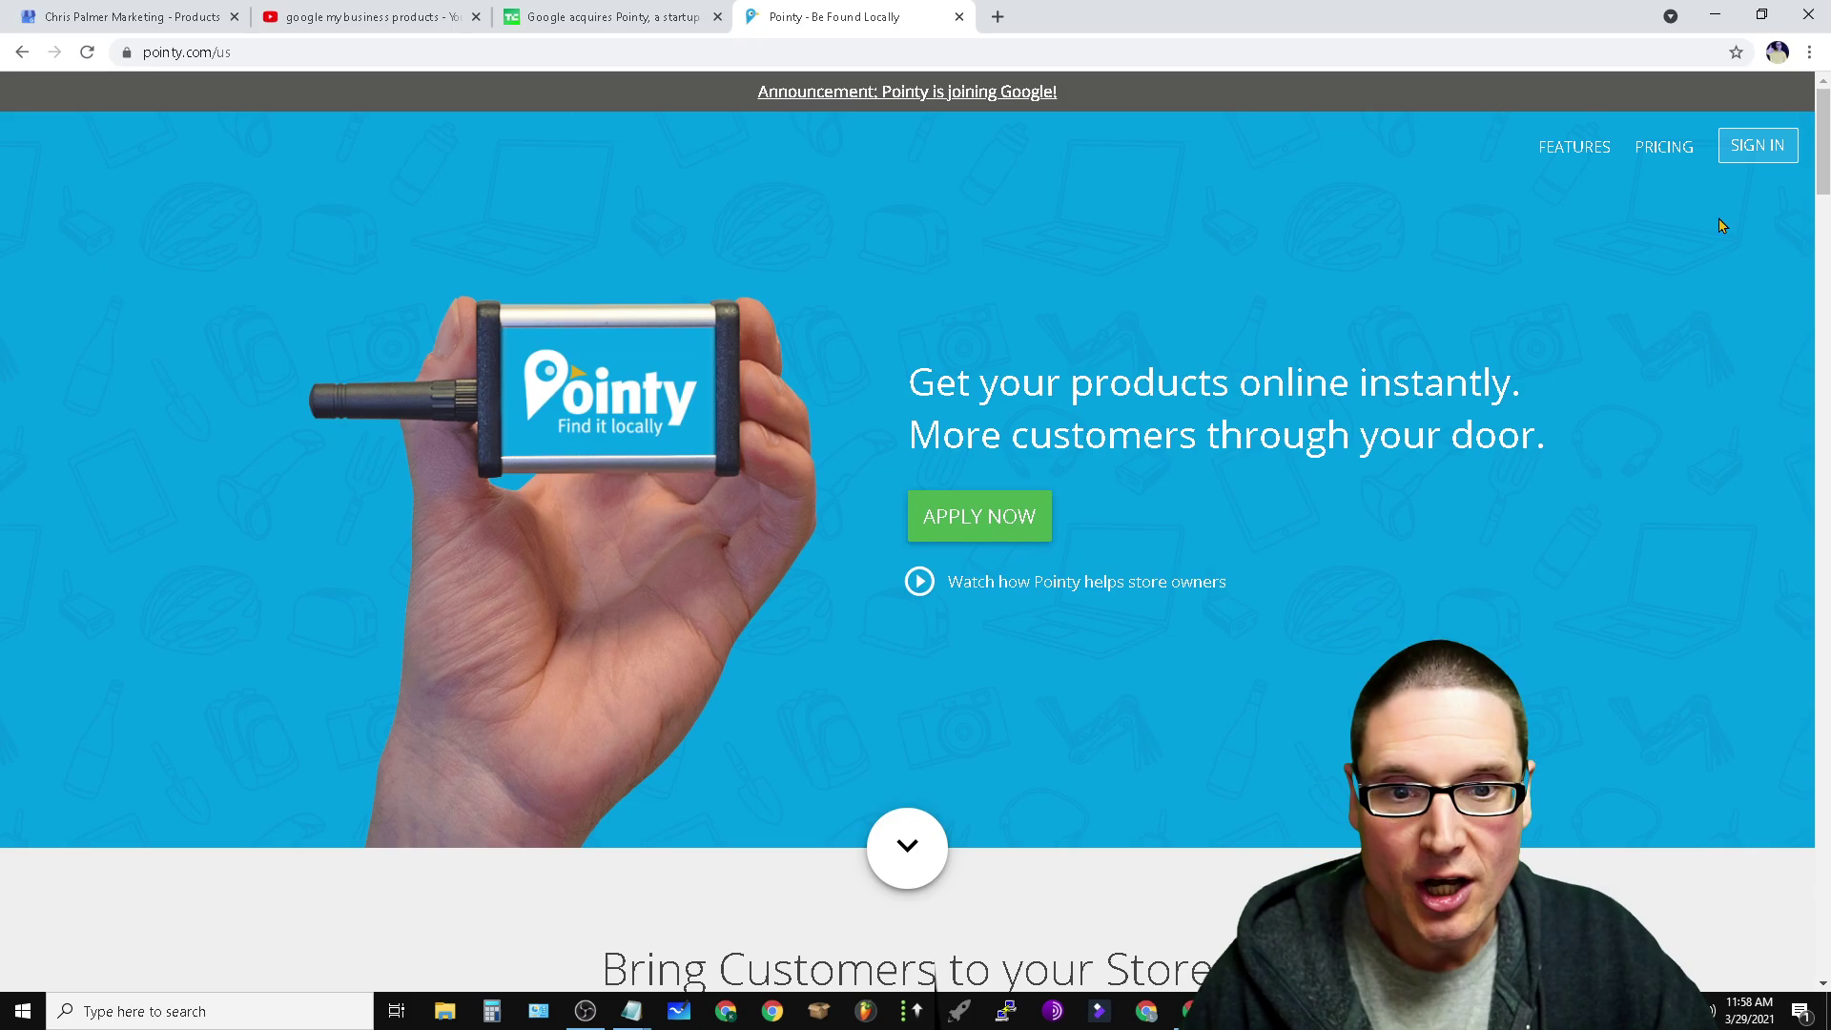
{"action": "scroll", "coordinate": [1570, 159], "scroll_direction": "down", "scroll_amount": 2}
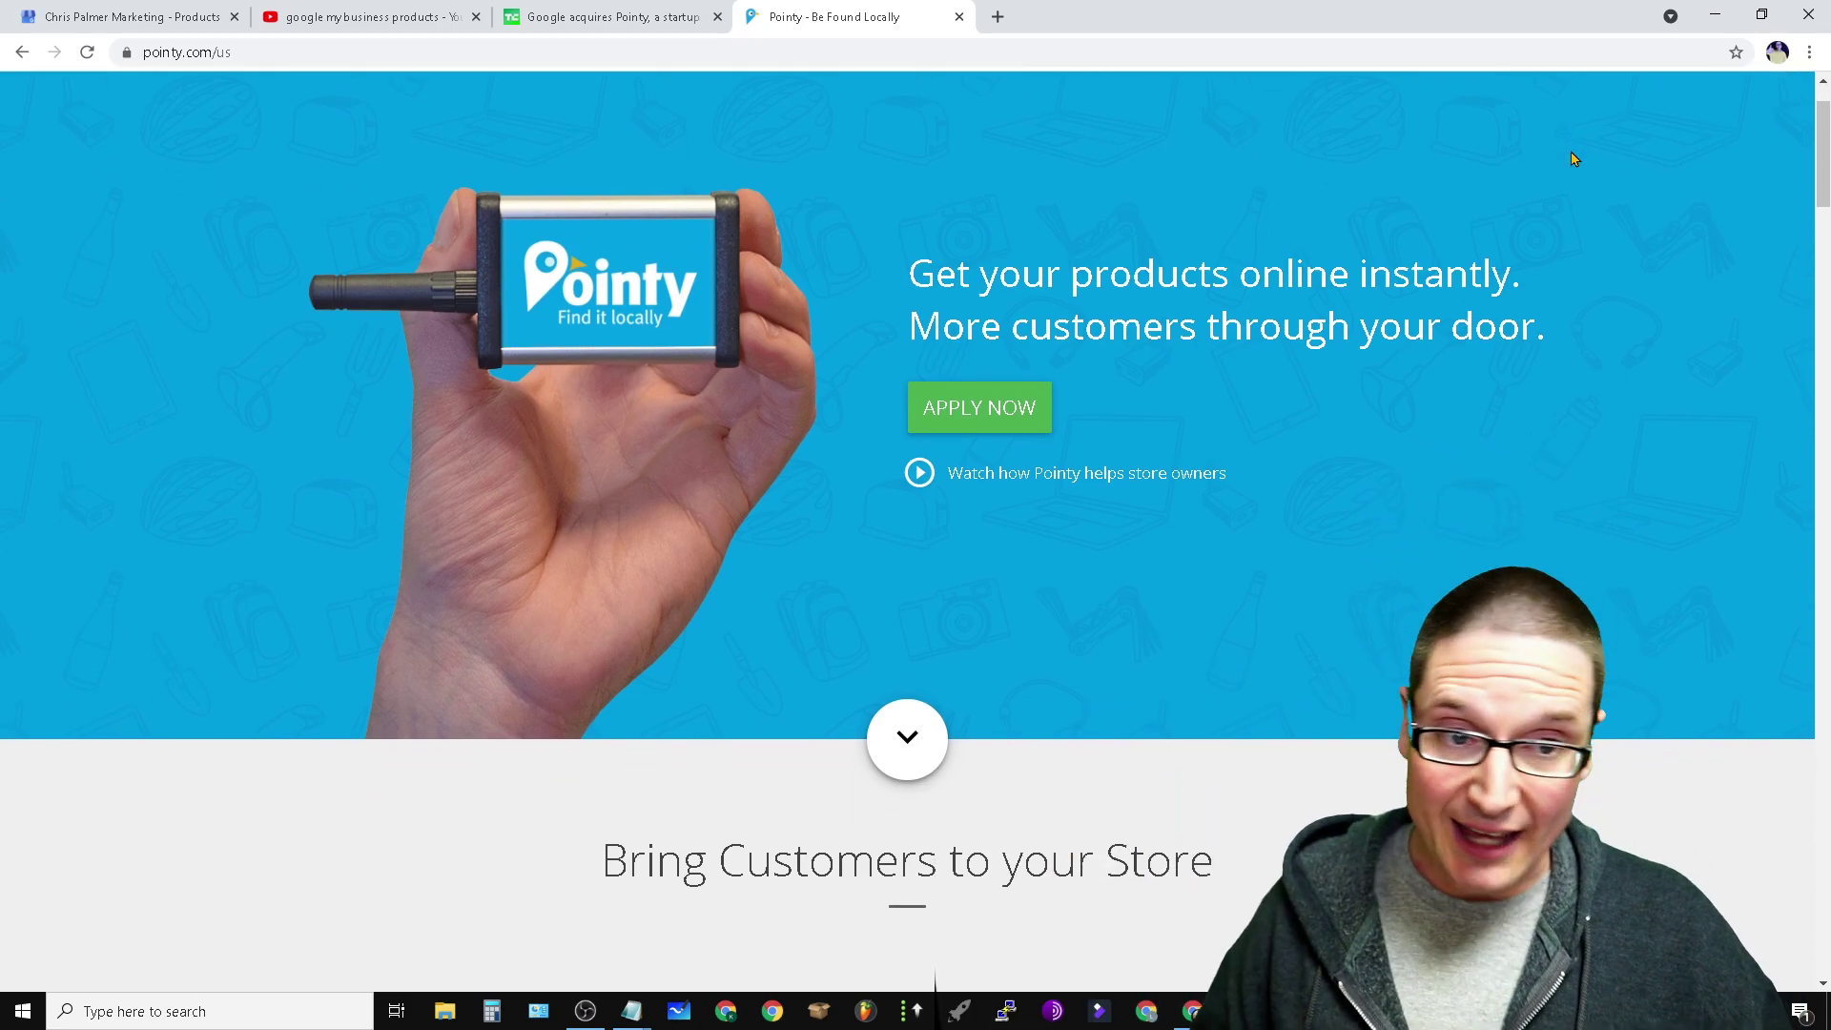
{"action": "scroll", "coordinate": [1439, 524], "scroll_direction": "down", "scroll_amount": 3}
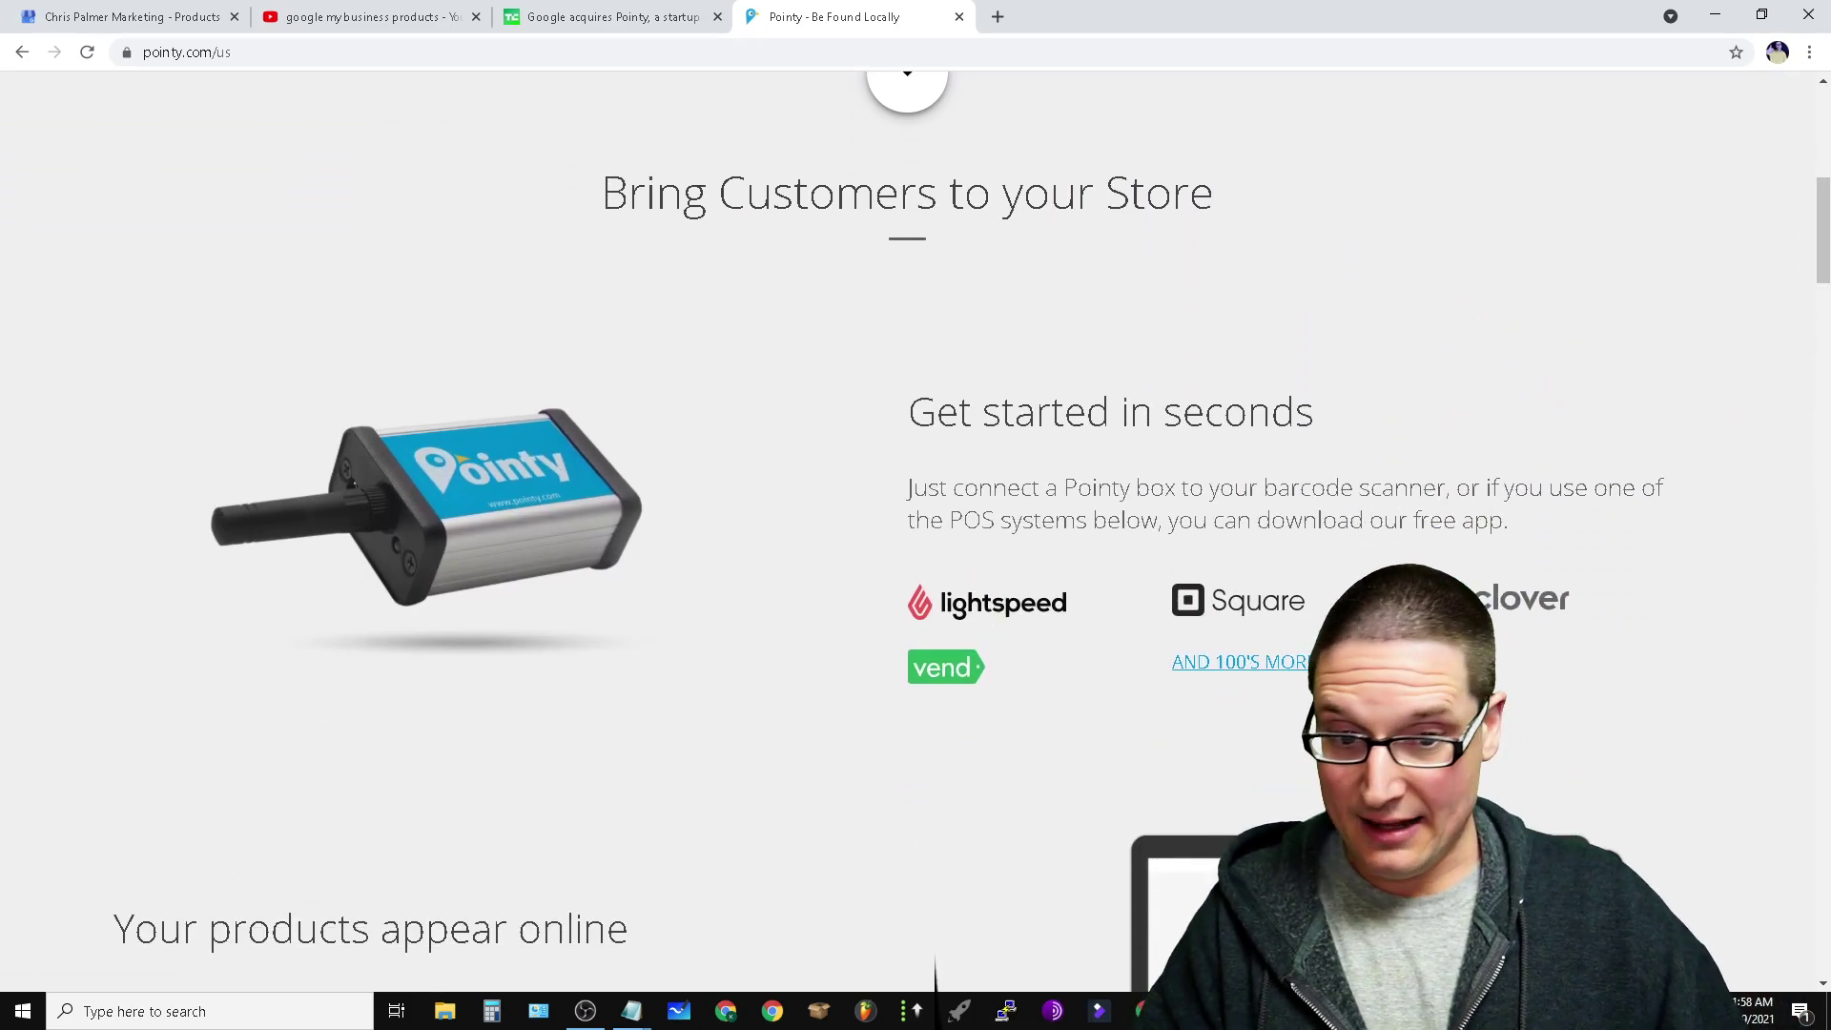
{"action": "scroll", "coordinate": [1228, 660], "scroll_direction": "down", "scroll_amount": 4}
{"action": "scroll", "coordinate": [1229, 660], "scroll_direction": "up", "scroll_amount": 2}
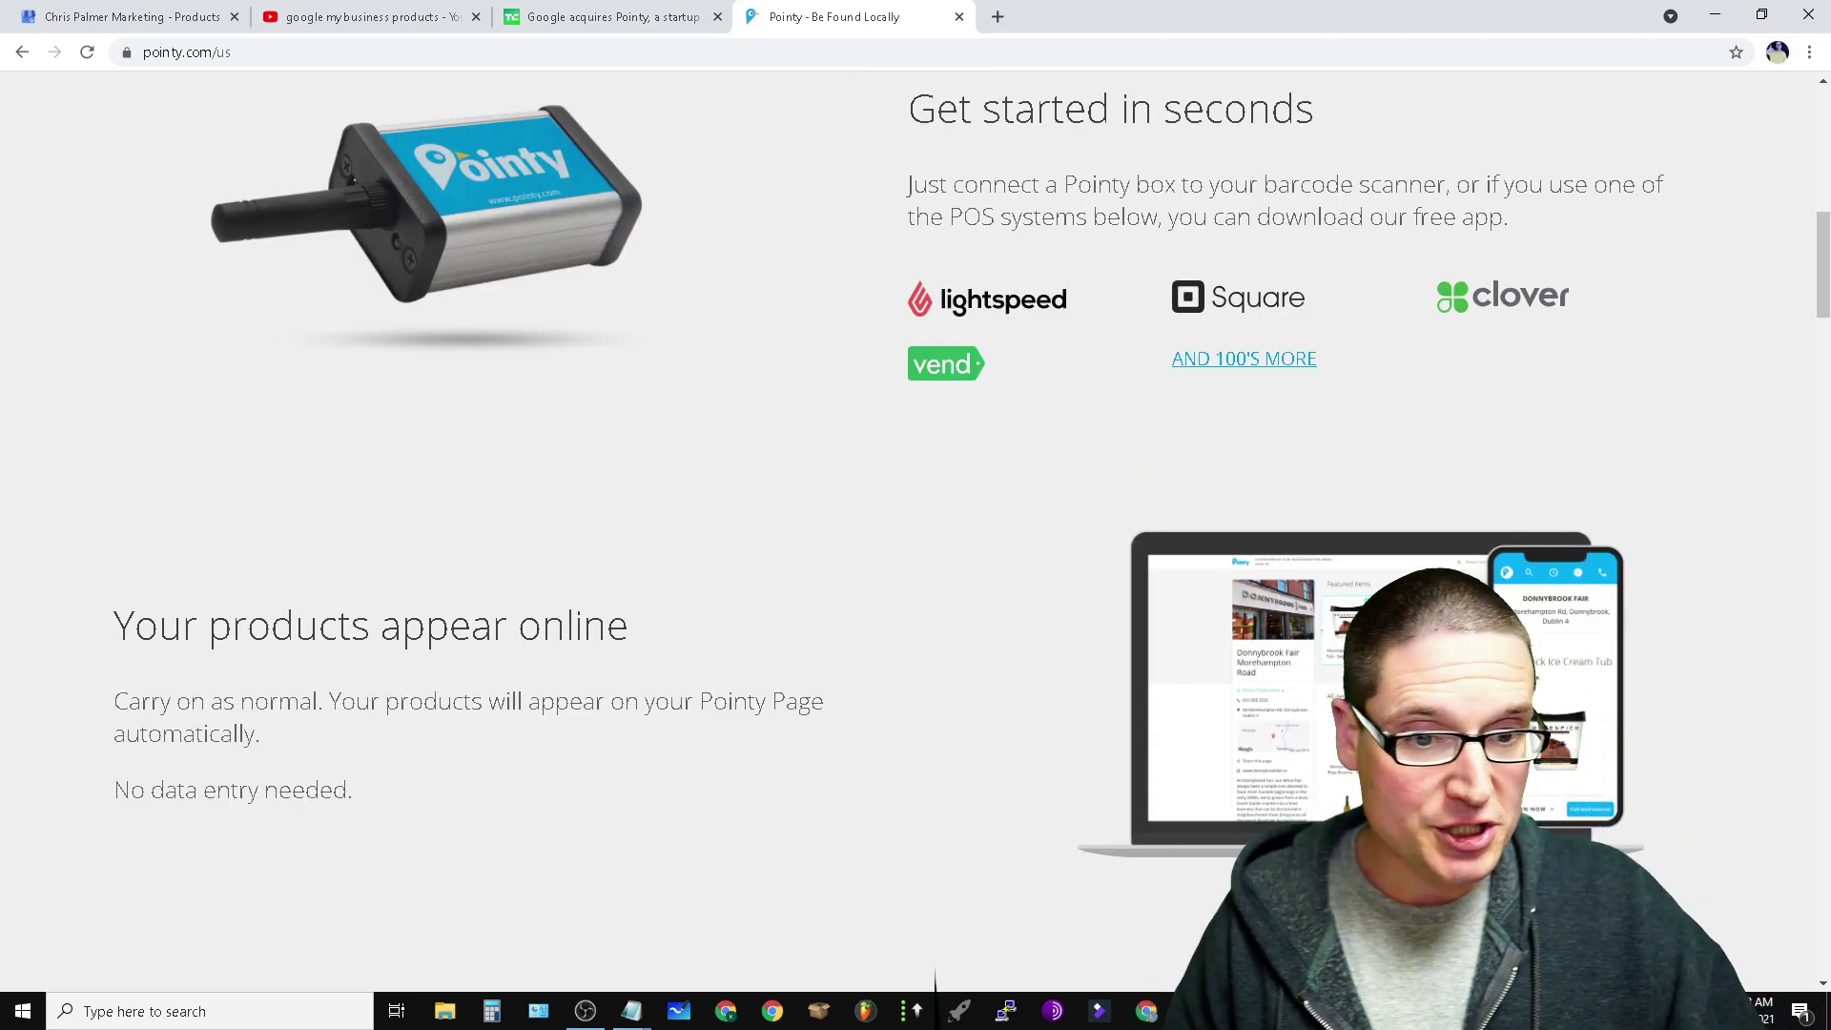
{"action": "scroll", "coordinate": [1106, 736], "scroll_direction": "down", "scroll_amount": 2}
{"action": "scroll", "coordinate": [1153, 740], "scroll_direction": "down", "scroll_amount": 2}
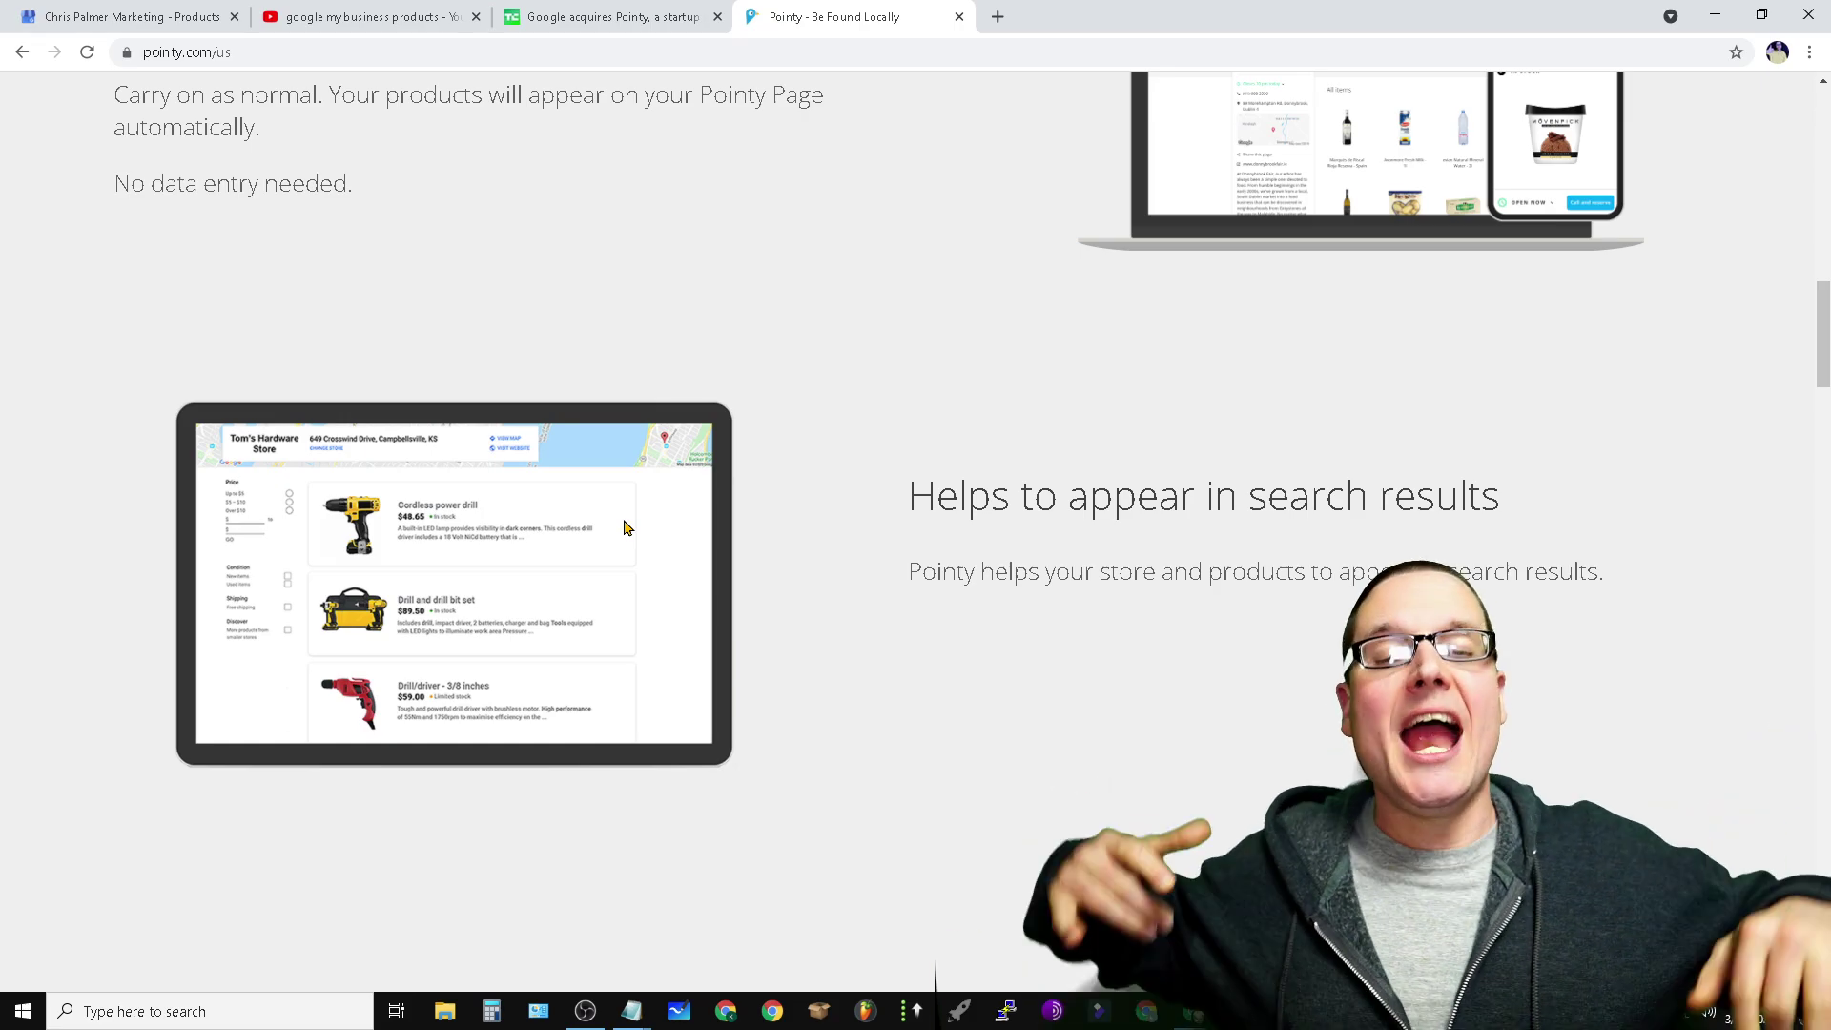
- Revisit the product form, YouTube results and Pointy site, ending on the TechCrunch article
{"action": "left_click", "coordinate": [136, 16]}
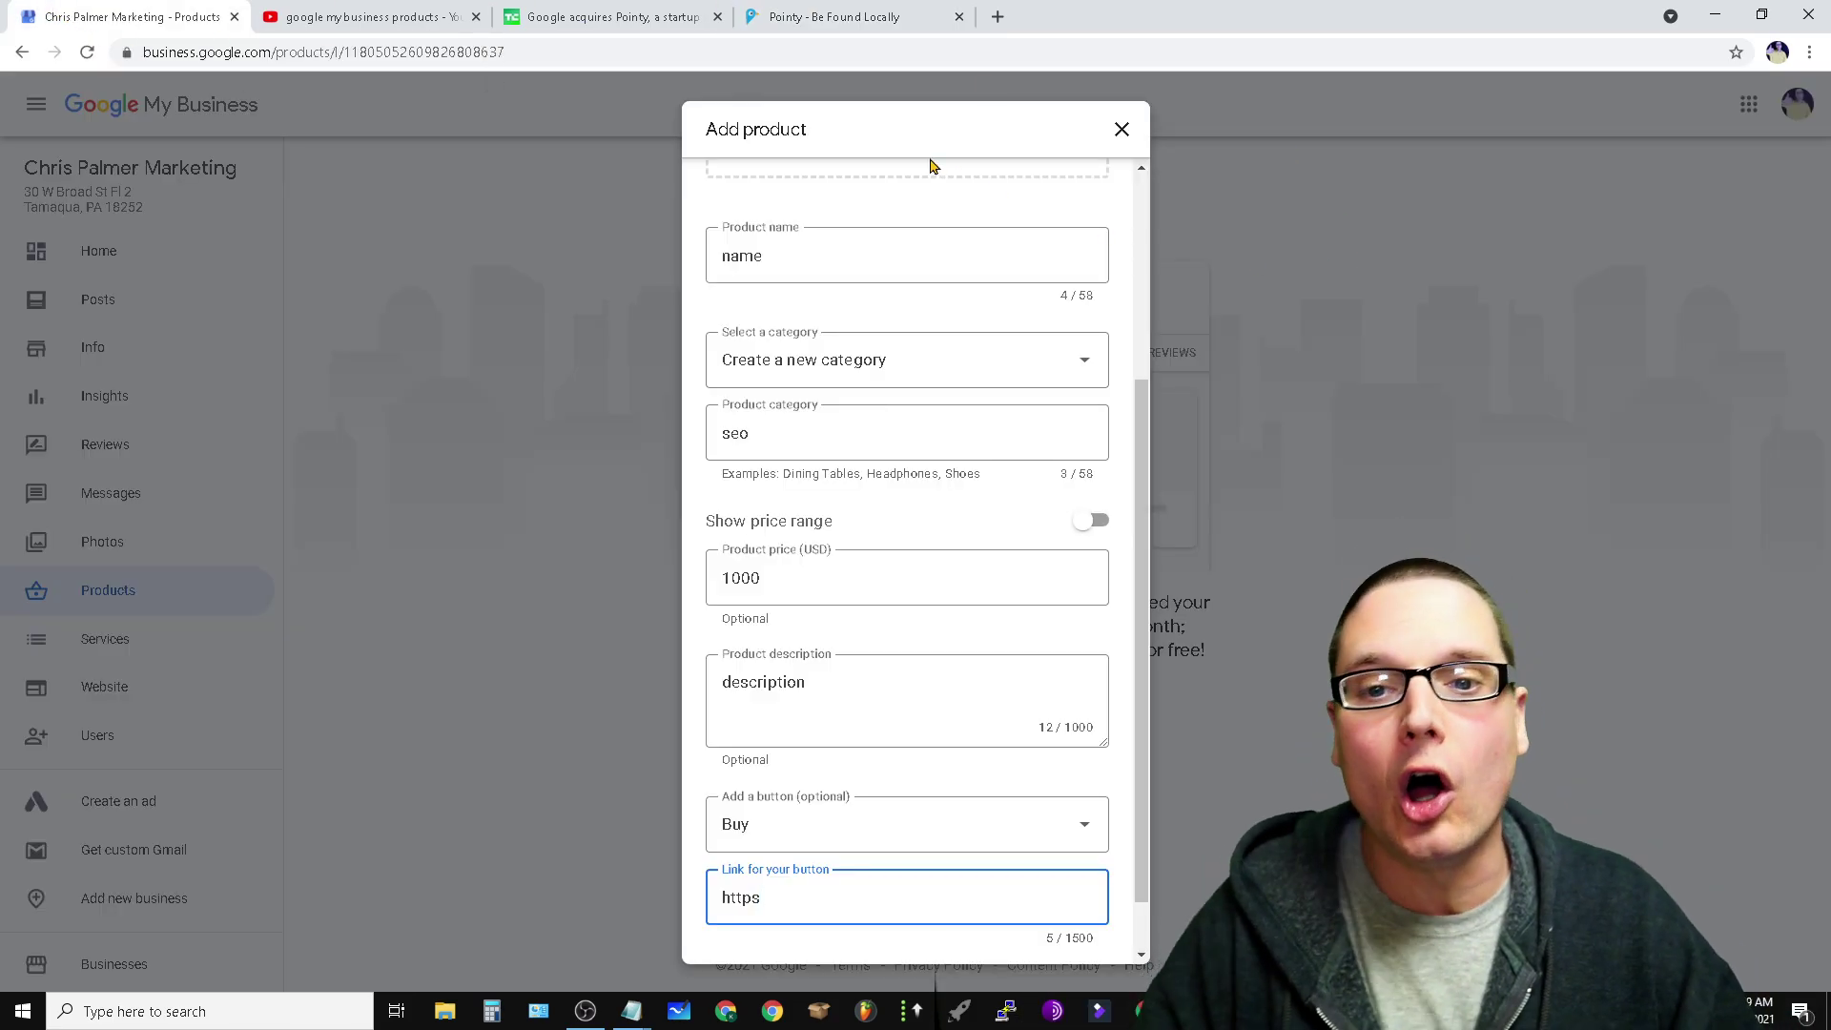
{"action": "scroll", "coordinate": [948, 554], "scroll_direction": "up", "scroll_amount": 3}
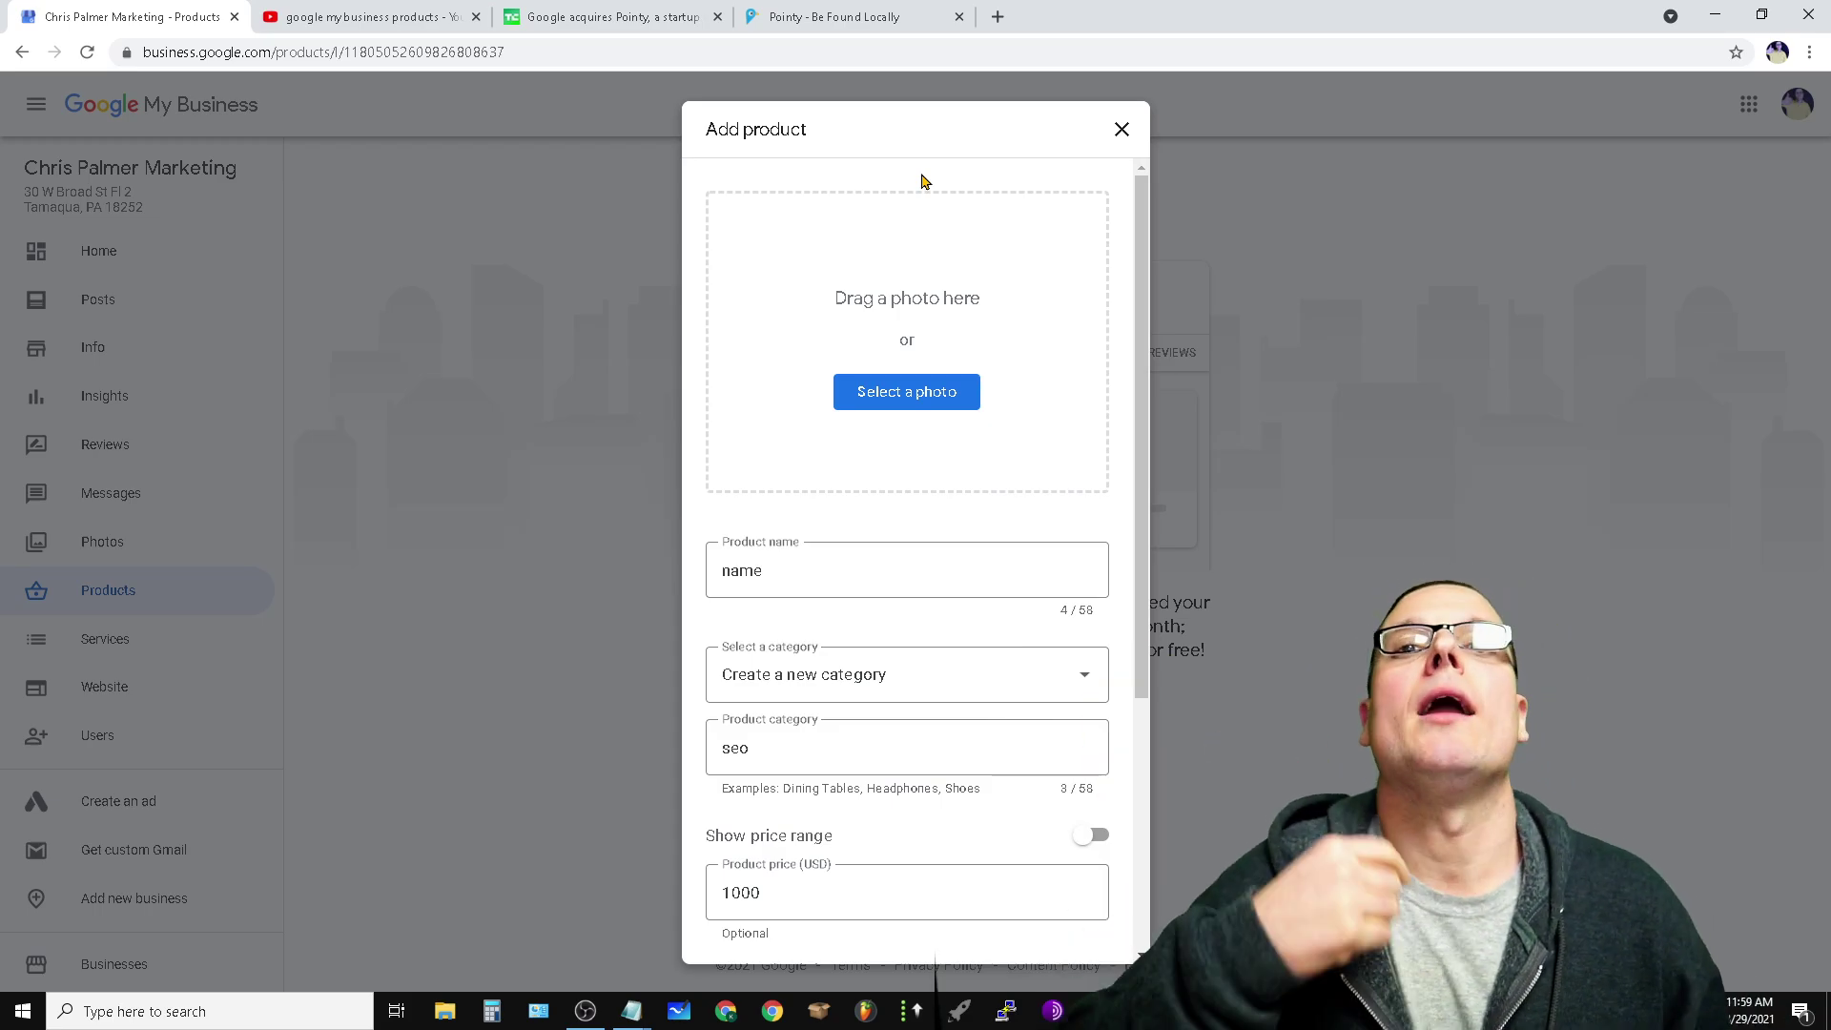
{"action": "left_click", "coordinate": [396, 9]}
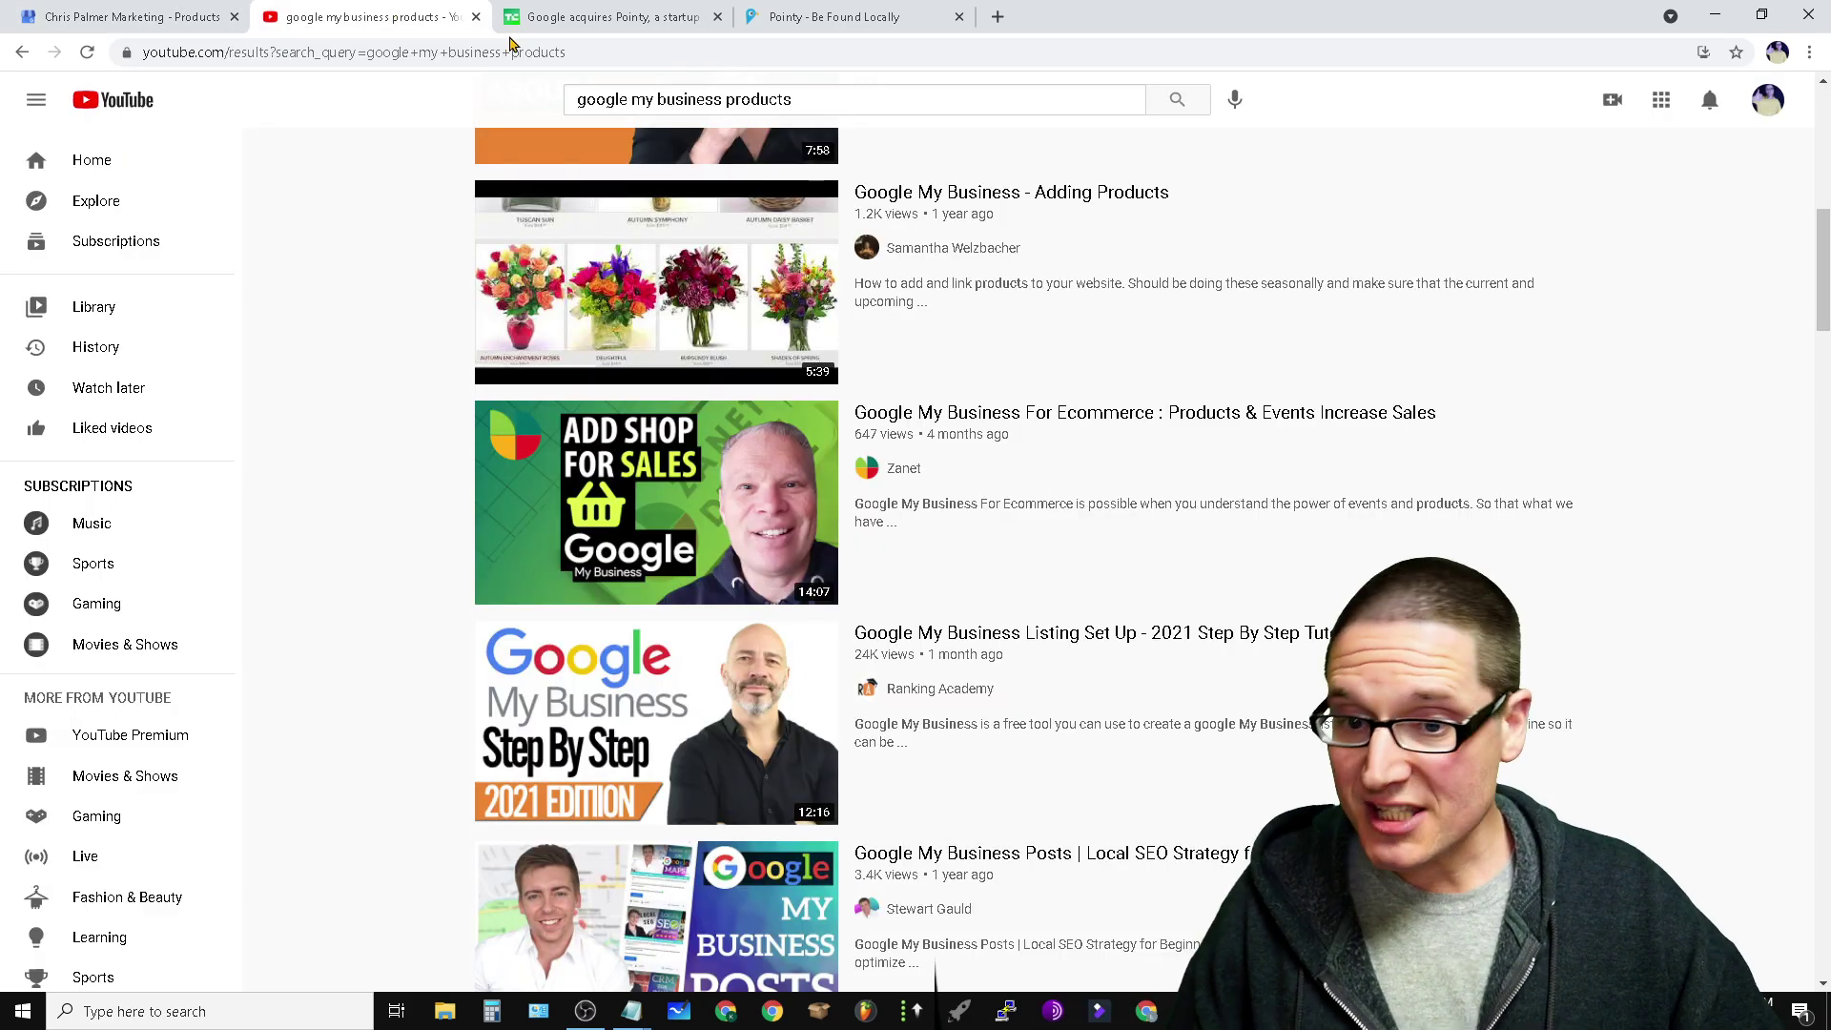
{"action": "scroll", "coordinate": [1112, 543], "scroll_direction": "up", "scroll_amount": 4}
{"action": "scroll", "coordinate": [1050, 553], "scroll_direction": "down", "scroll_amount": 5}
{"action": "scroll", "coordinate": [1103, 512], "scroll_direction": "down", "scroll_amount": 5}
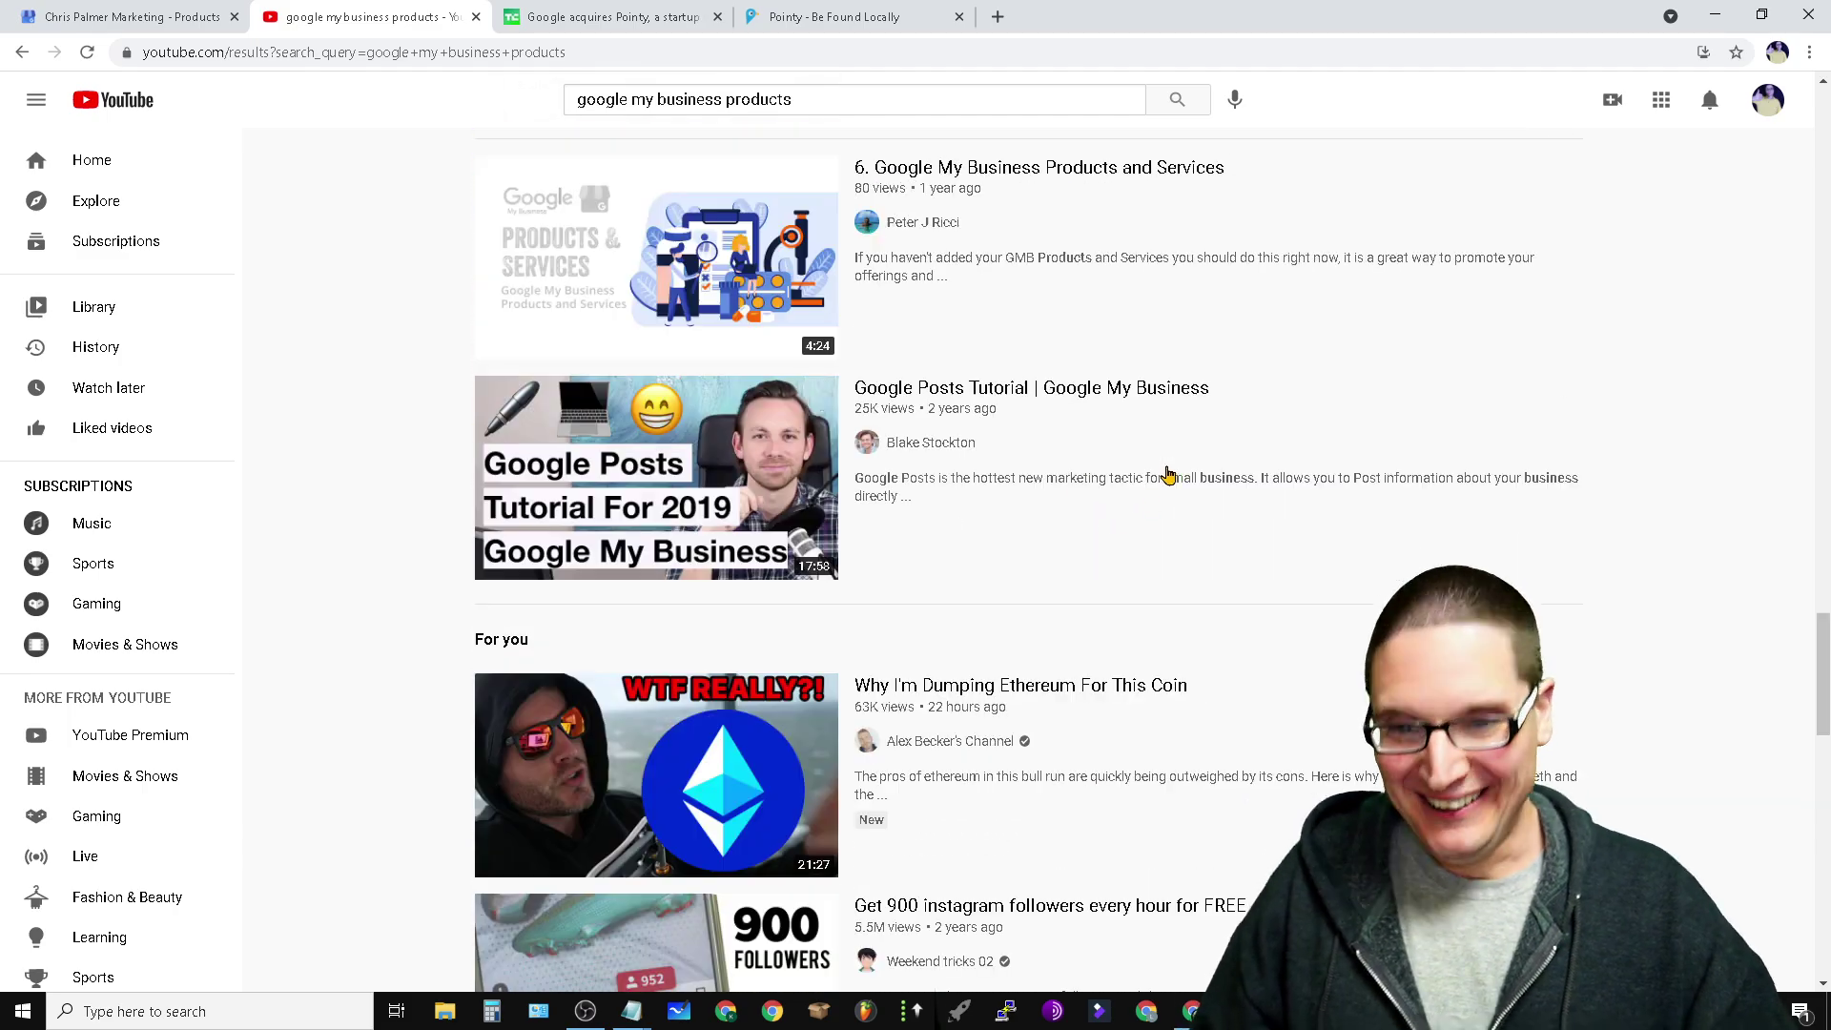
{"action": "scroll", "coordinate": [1103, 529], "scroll_direction": "down", "scroll_amount": 5}
{"action": "scroll", "coordinate": [1103, 536], "scroll_direction": "down", "scroll_amount": 5}
{"action": "scroll", "coordinate": [1193, 494], "scroll_direction": "down", "scroll_amount": 5}
{"action": "scroll", "coordinate": [1193, 494], "scroll_direction": "down", "scroll_amount": 6}
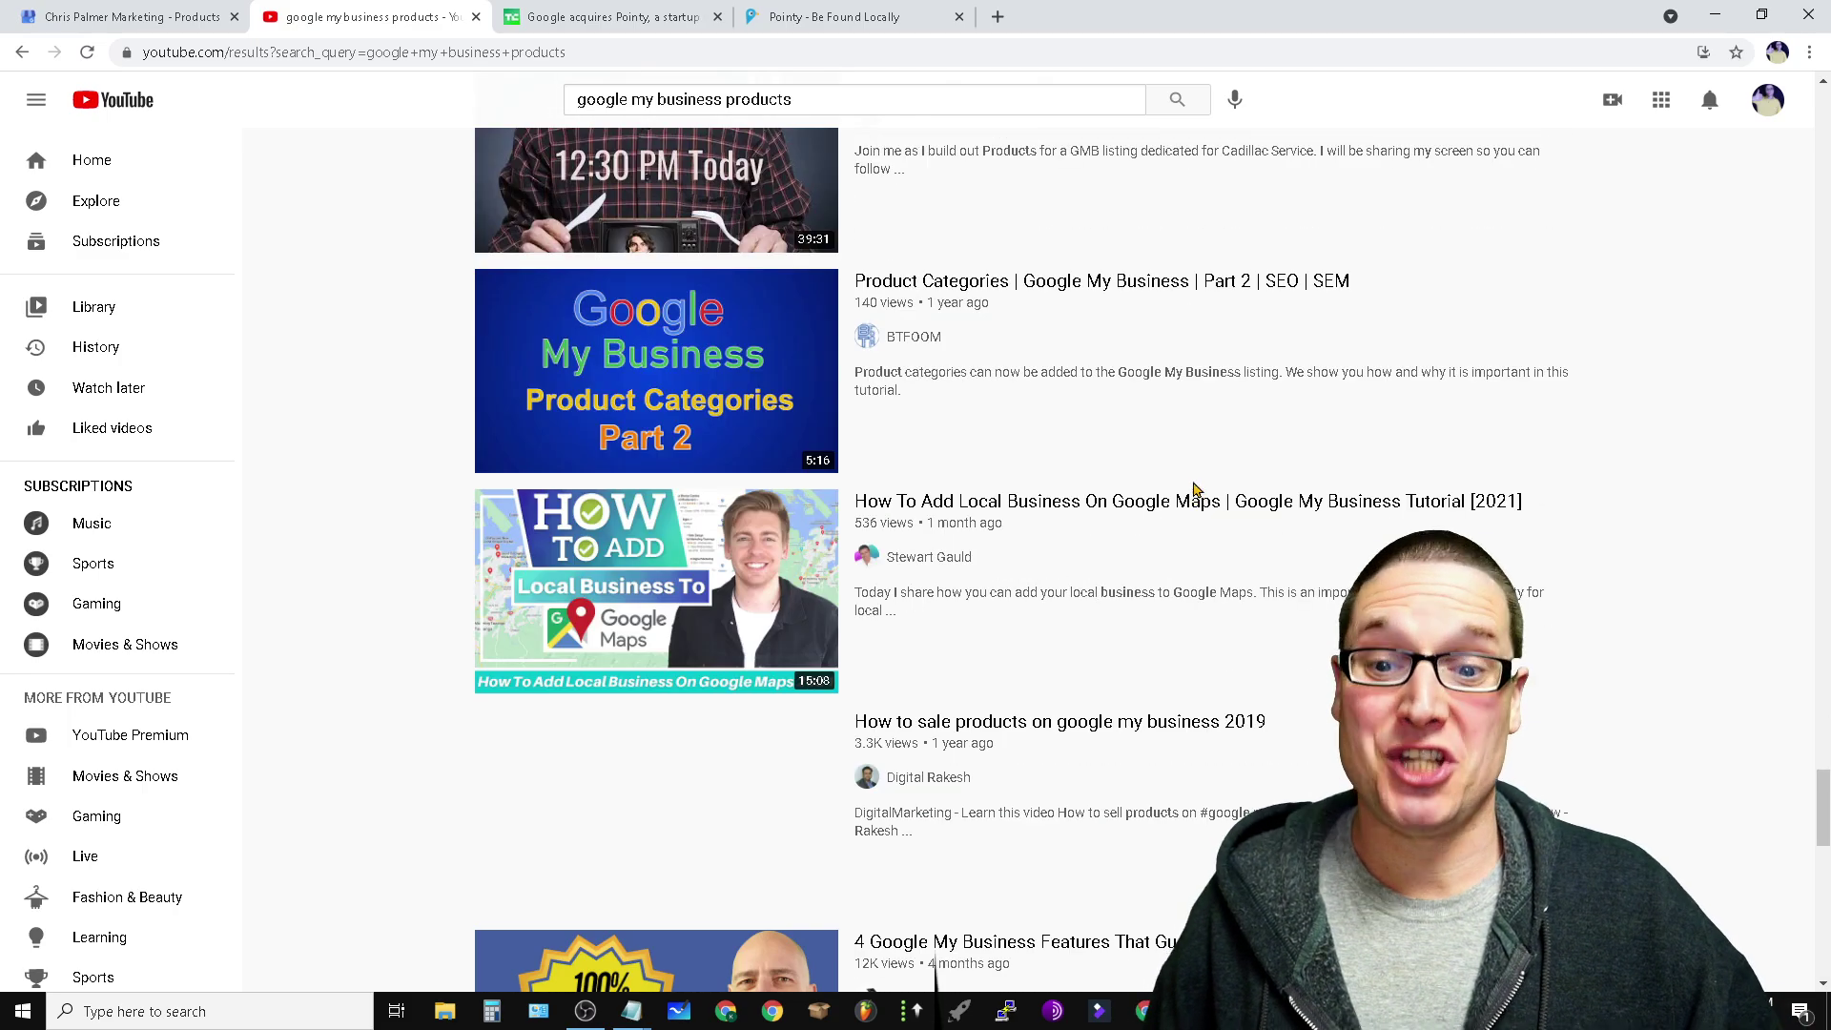
{"action": "scroll", "coordinate": [1193, 715], "scroll_direction": "down", "scroll_amount": 2}
{"action": "scroll", "coordinate": [1077, 785], "scroll_direction": "up", "scroll_amount": 6}
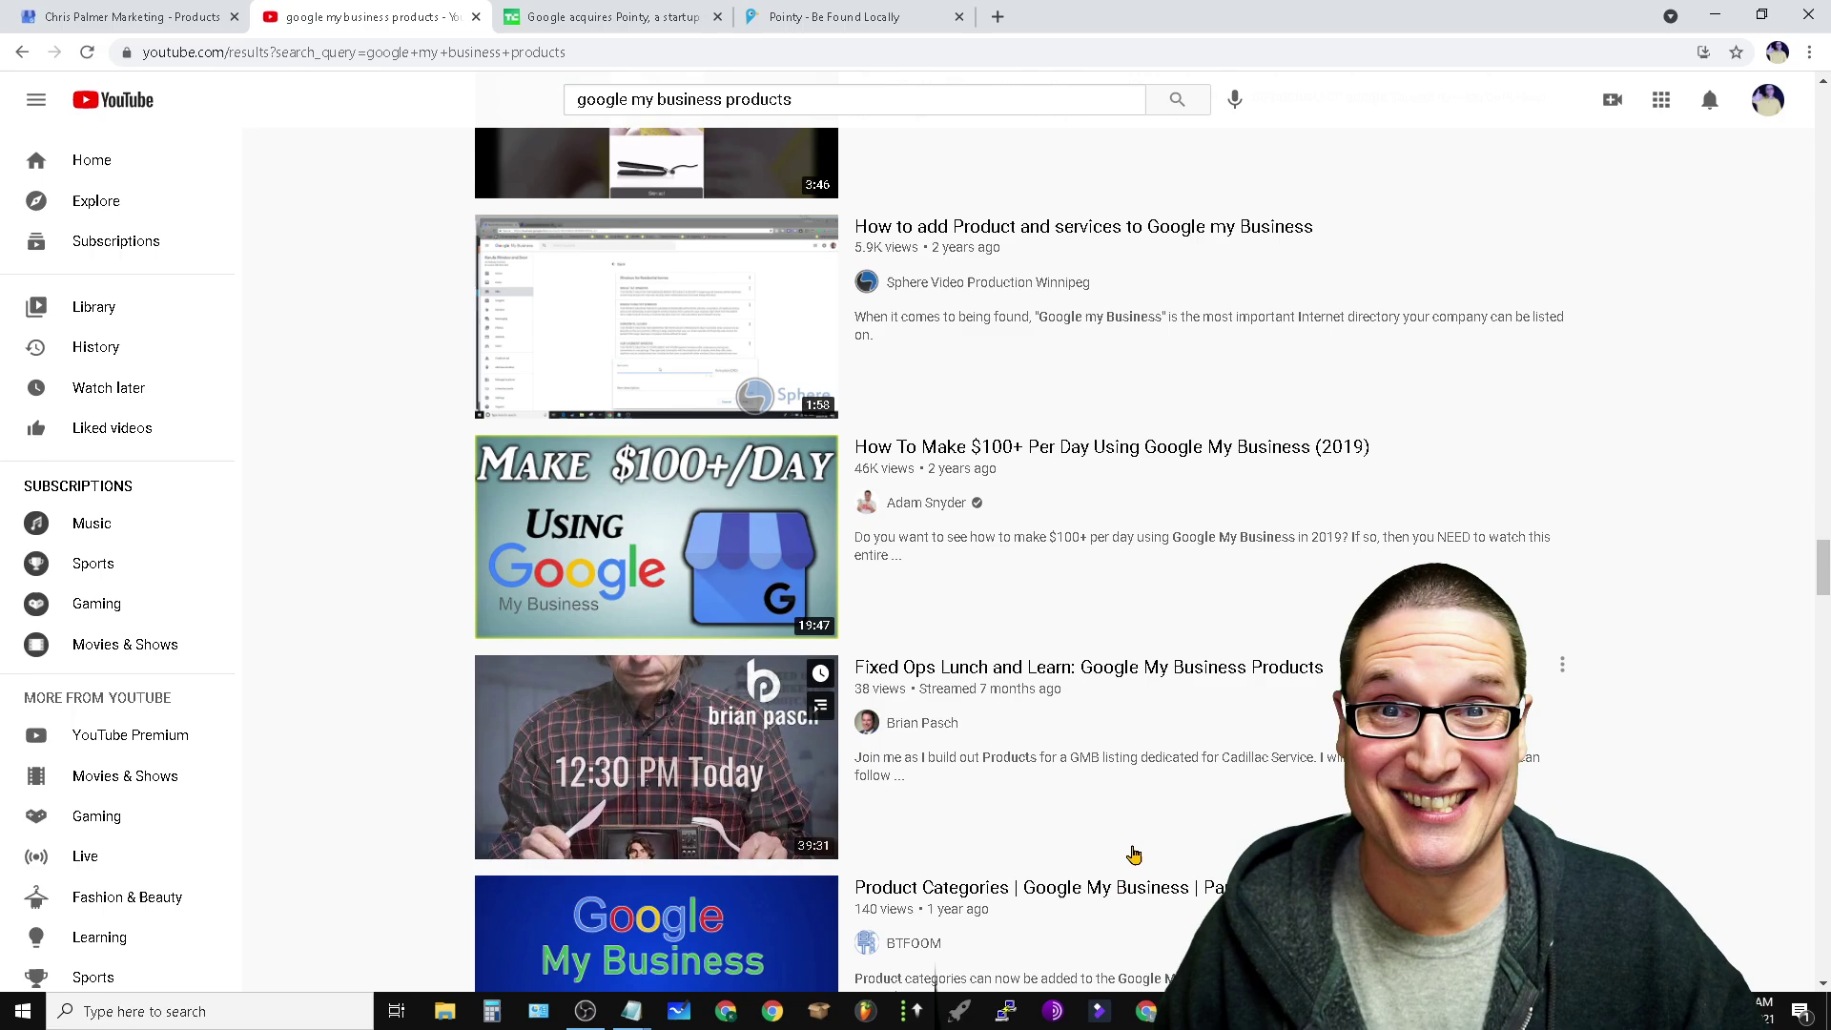
{"action": "scroll", "coordinate": [1130, 865], "scroll_direction": "up", "scroll_amount": 2}
{"action": "scroll", "coordinate": [1128, 883], "scroll_direction": "down", "scroll_amount": 5}
{"action": "scroll", "coordinate": [1125, 883], "scroll_direction": "down", "scroll_amount": 3}
{"action": "left_click", "coordinate": [47, 10]}
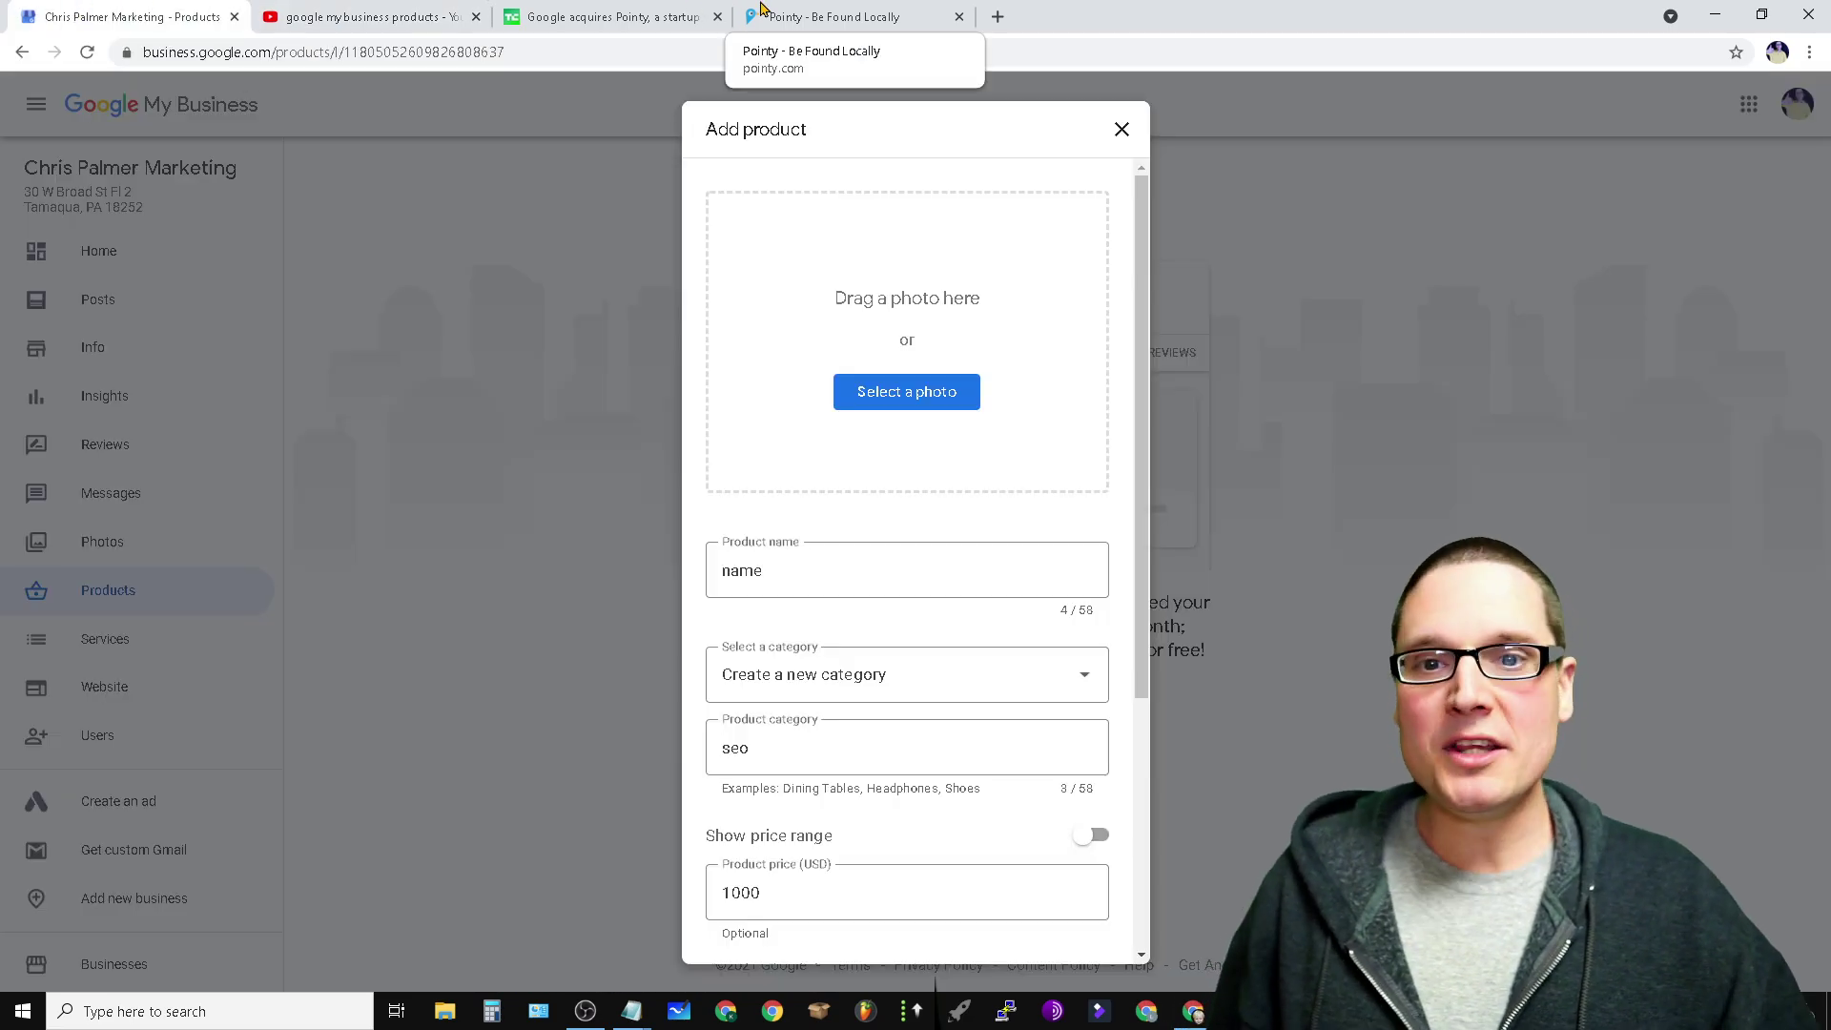
{"action": "left_click", "coordinate": [850, 11]}
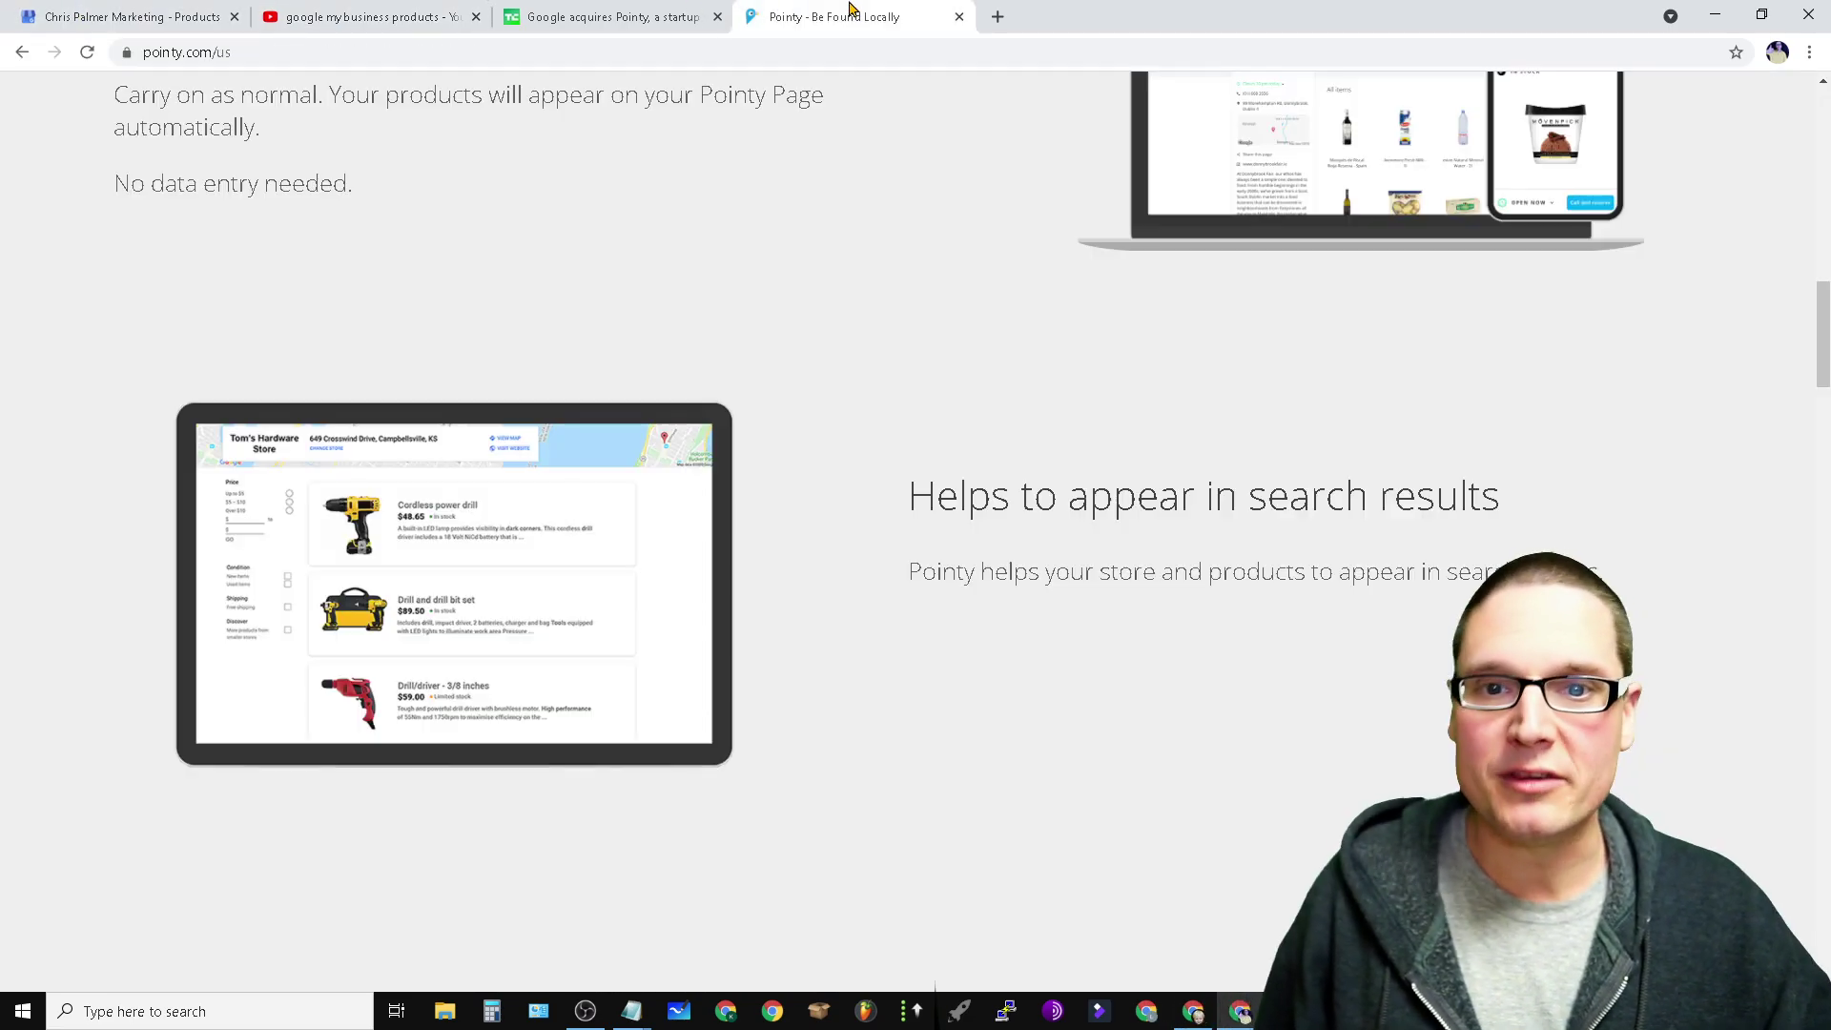
{"action": "left_click", "coordinate": [601, 15]}
{"action": "scroll", "coordinate": [472, 136], "scroll_direction": "down", "scroll_amount": 2}
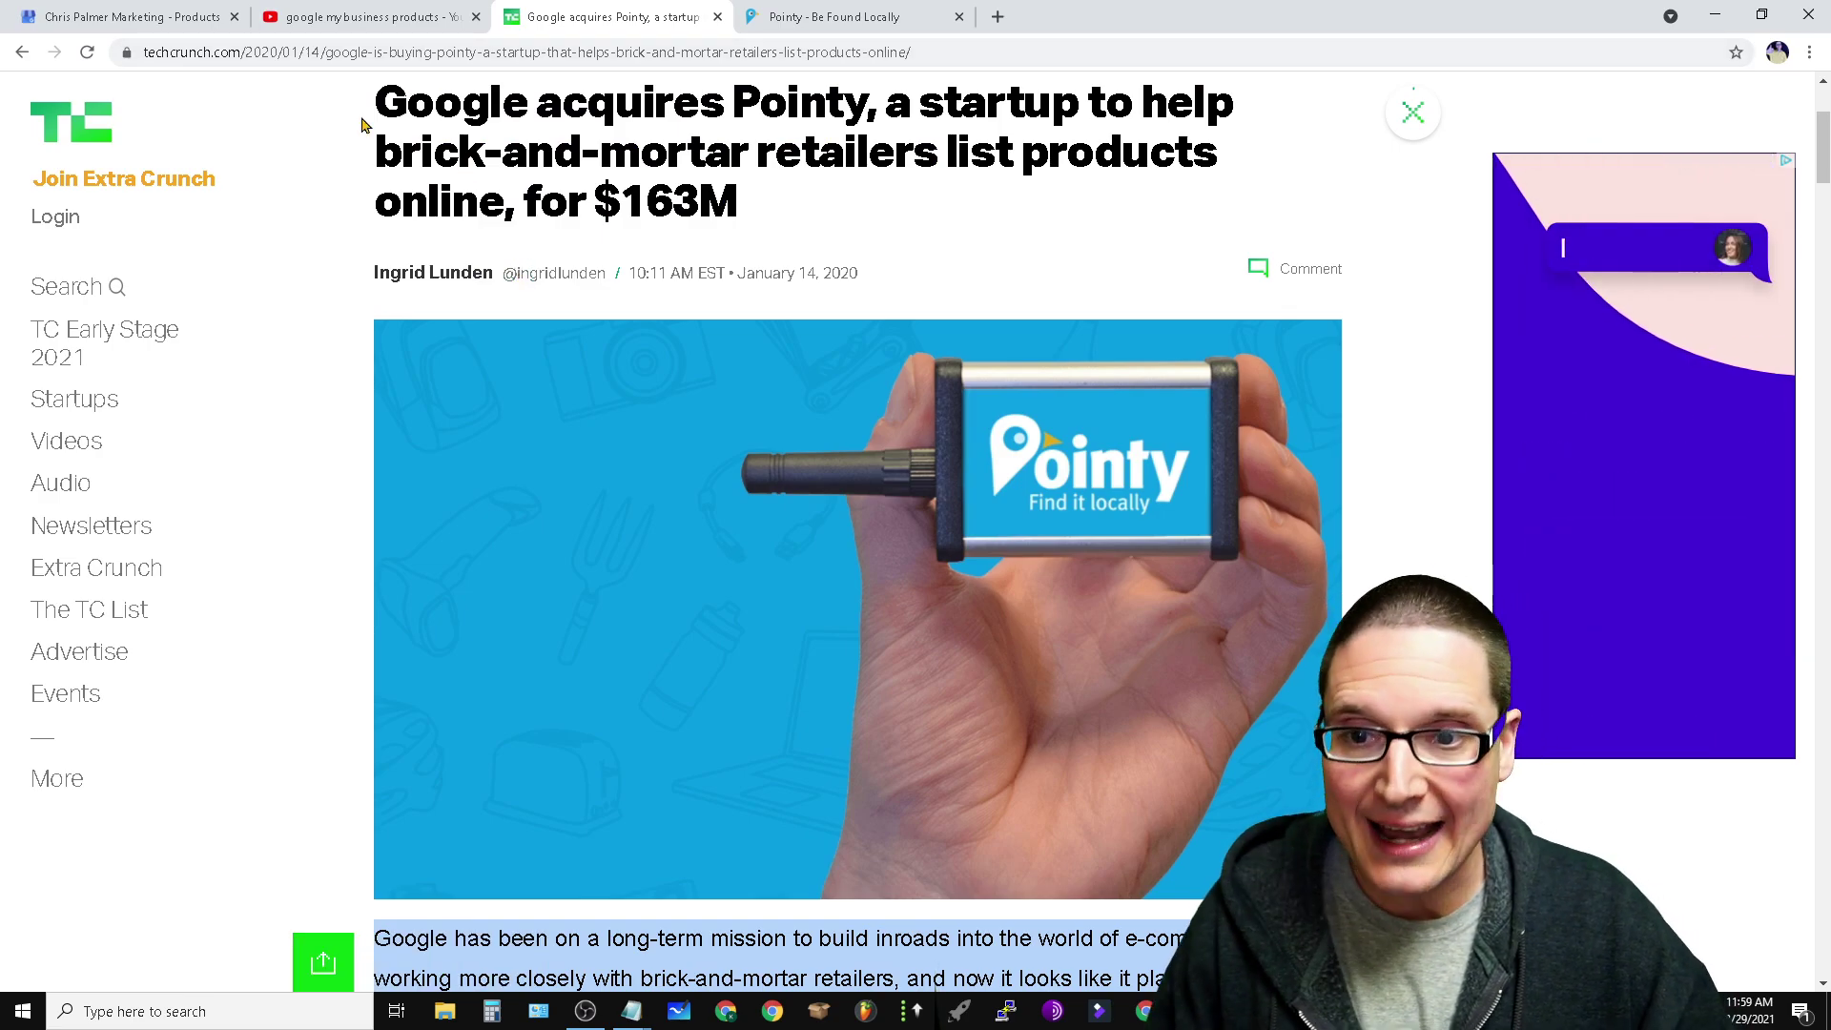
{"action": "scroll", "coordinate": [360, 266], "scroll_direction": "up", "scroll_amount": 2}
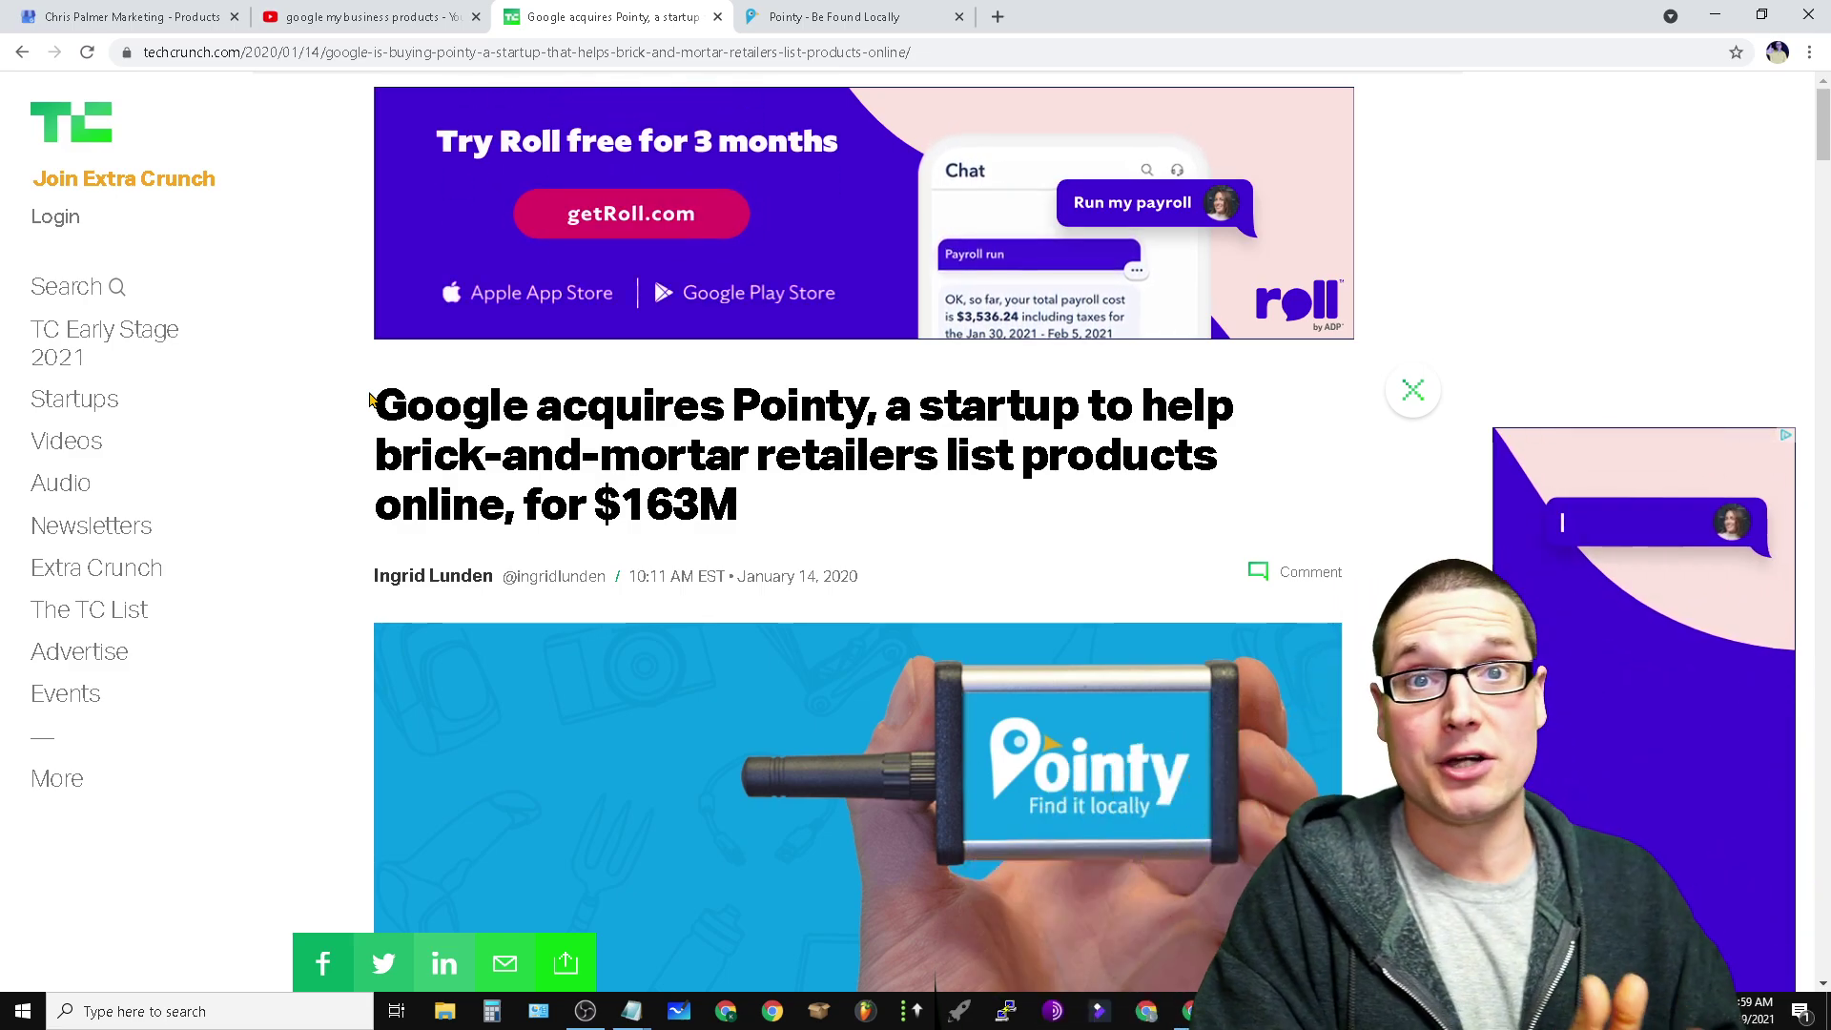
{"action": "left_click", "coordinate": [115, 16]}
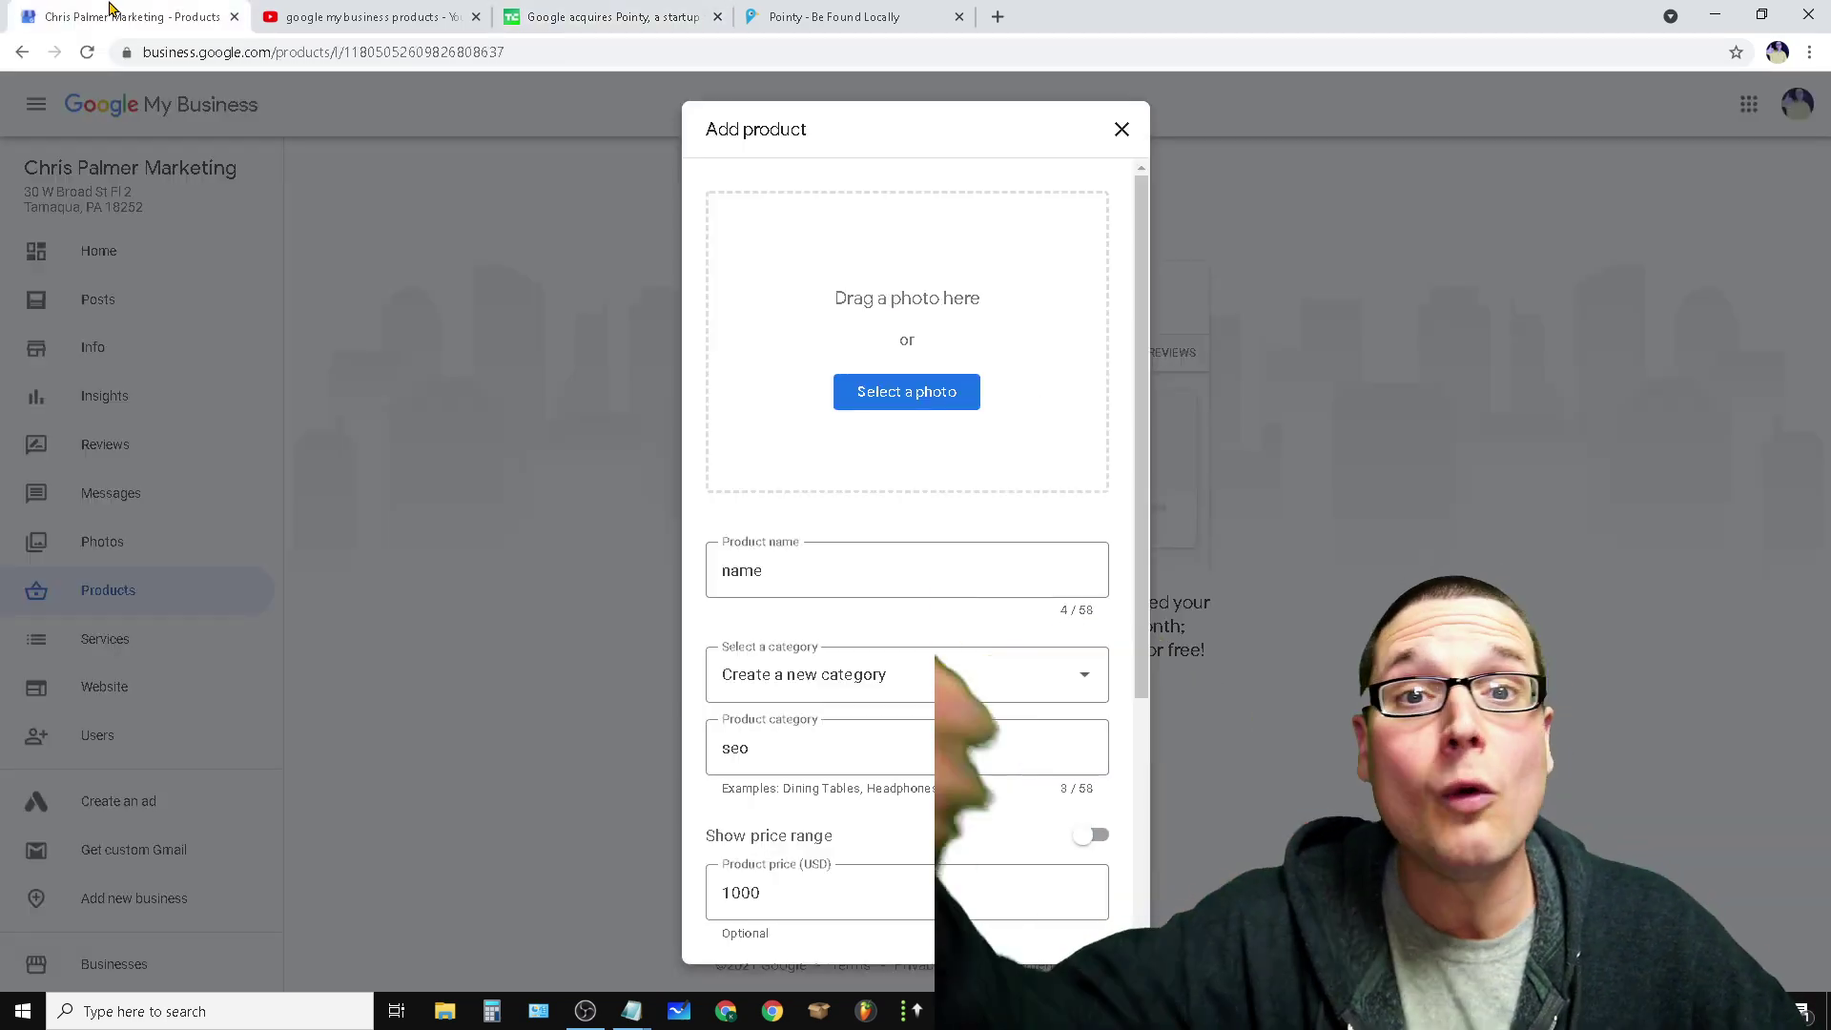